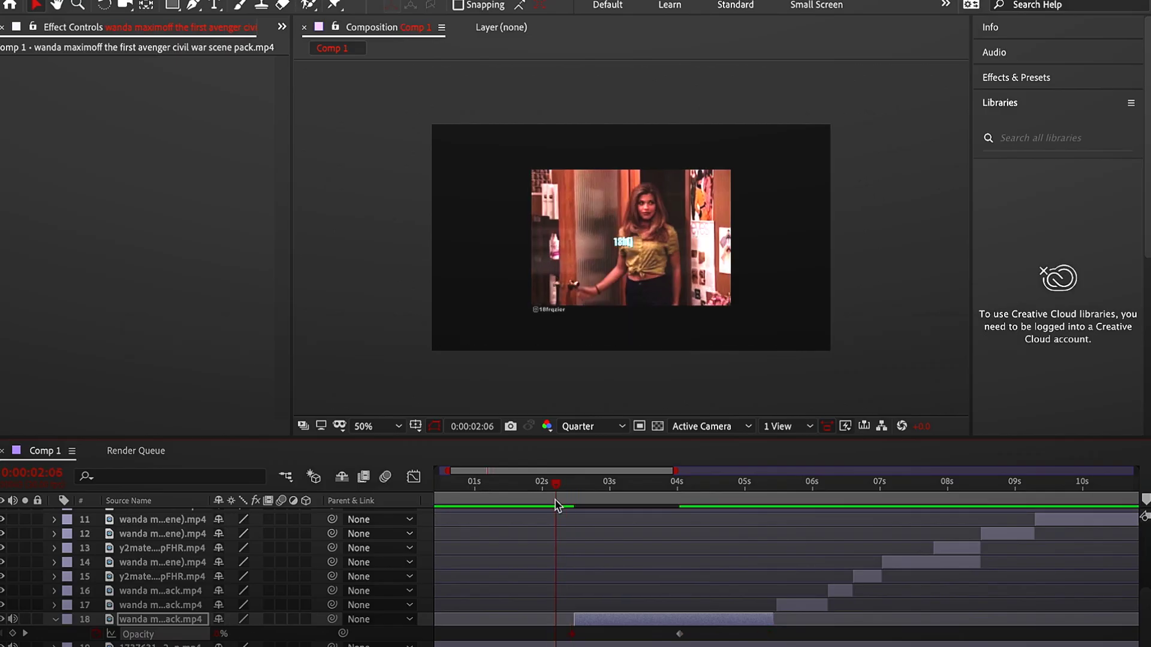
- Move the current time to 0:00:05:13, where the woman-in-cap clip begins
{"action": "left_click_drag", "start_coordinate": [557, 505], "coordinate": [668, 491]}
- Precompose the layer 17 clip at 5:13
{"action": "left_click", "coordinate": [664, 605]}
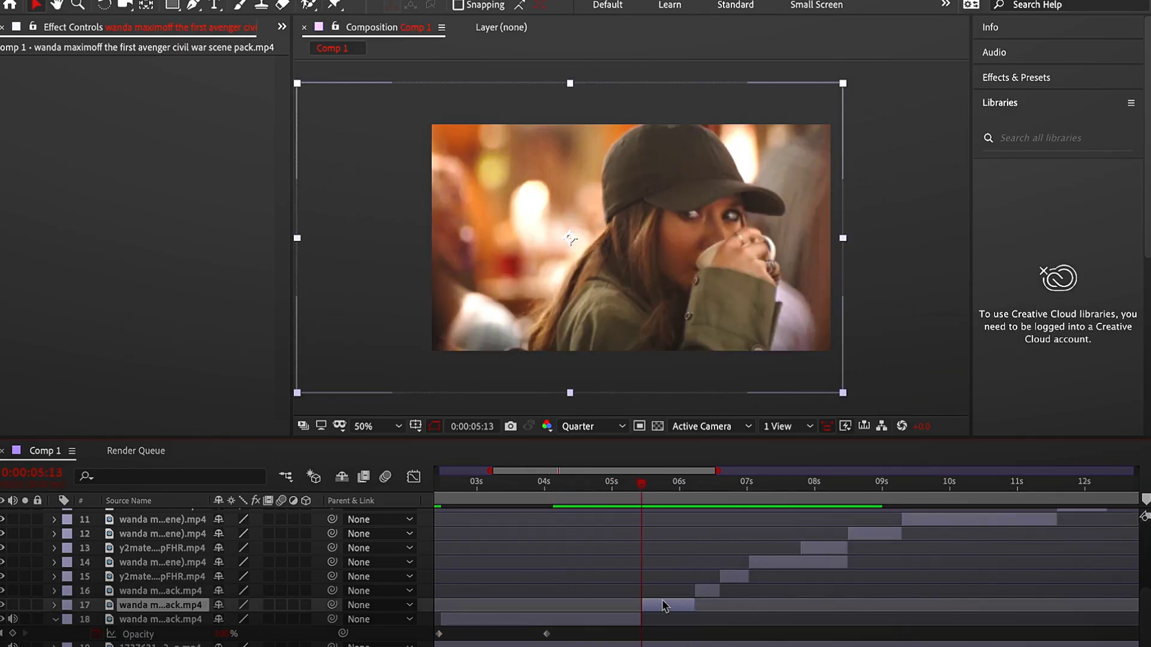
{"action": "key", "text": "ctrl+shift+c"}
{"action": "key", "text": "Return"}
{"action": "left_click", "coordinate": [1016, 77]}
{"action": "left_click", "coordinate": [1020, 99]}
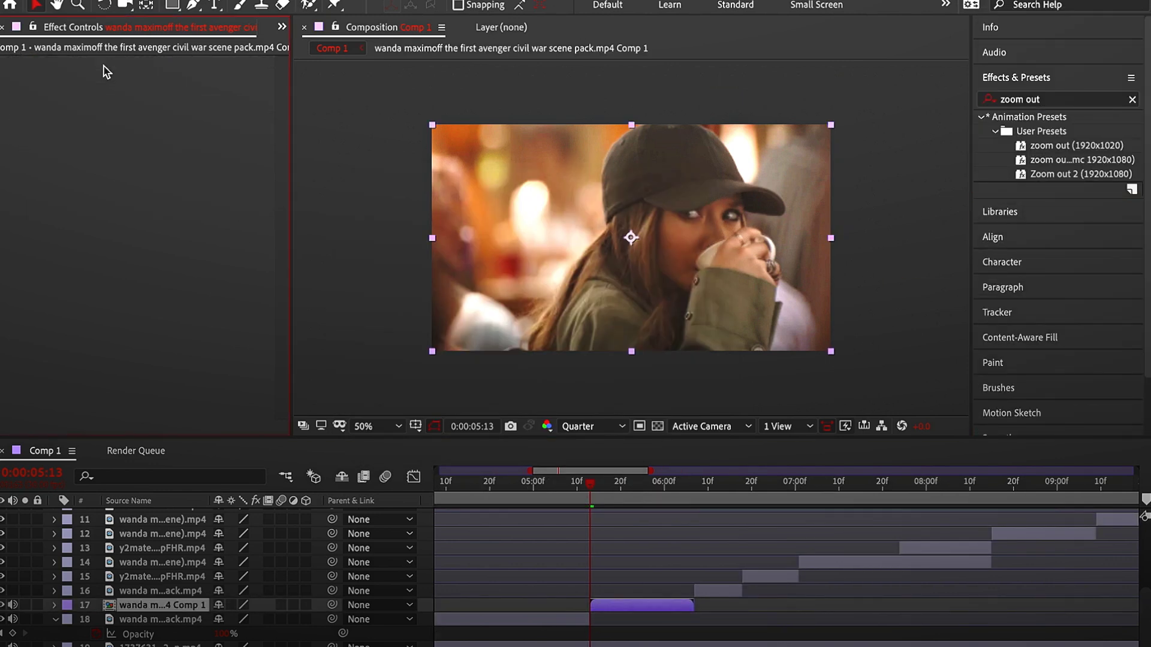
- Inspect the precomp's preset keyframes in the value graph and preview the Twixtor slowdown
{"action": "scroll", "coordinate": [206, 406], "scroll_direction": "down", "scroll_amount": 5}
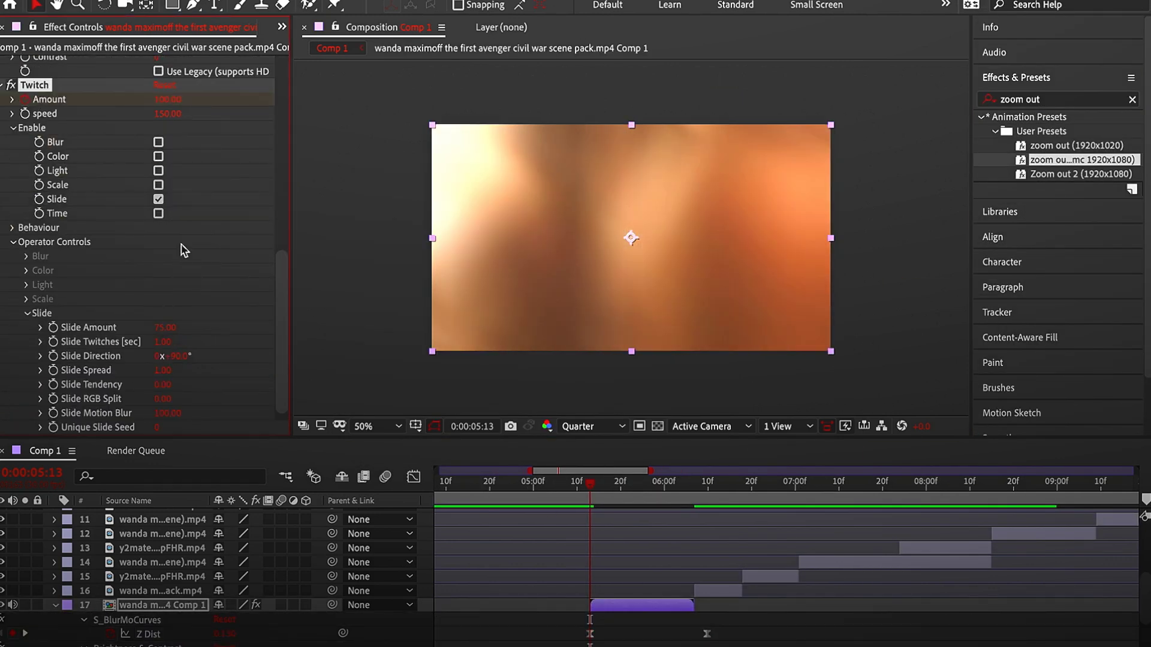
{"action": "left_click_drag", "start_coordinate": [692, 572], "coordinate": [712, 605]}
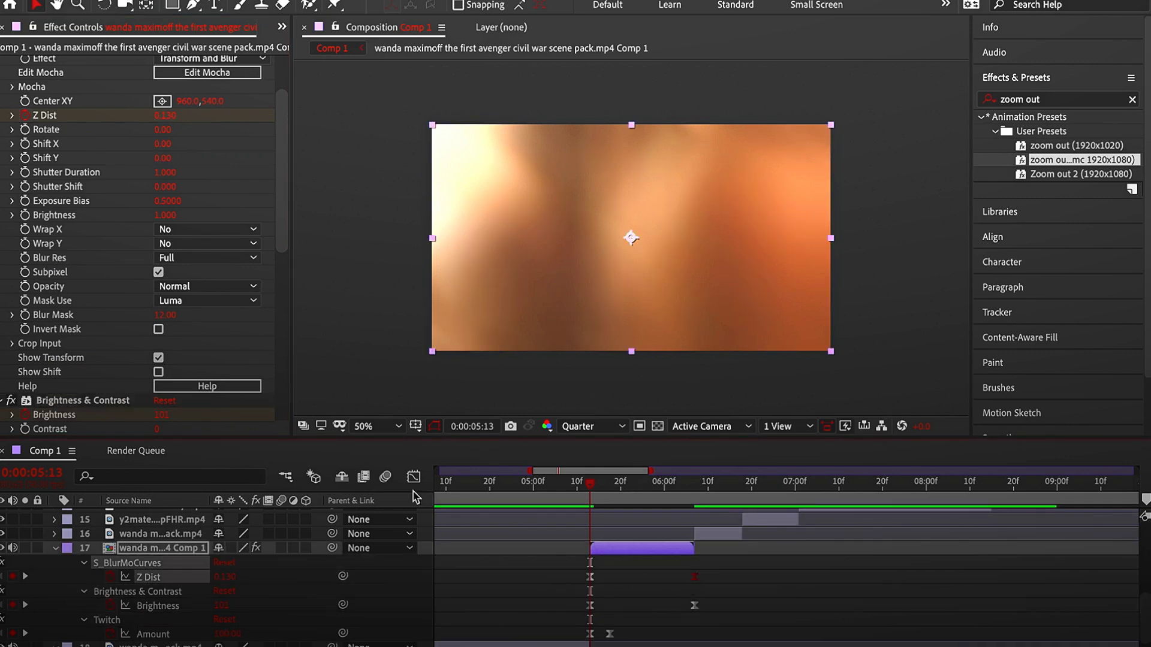
{"action": "left_click", "coordinate": [413, 477]}
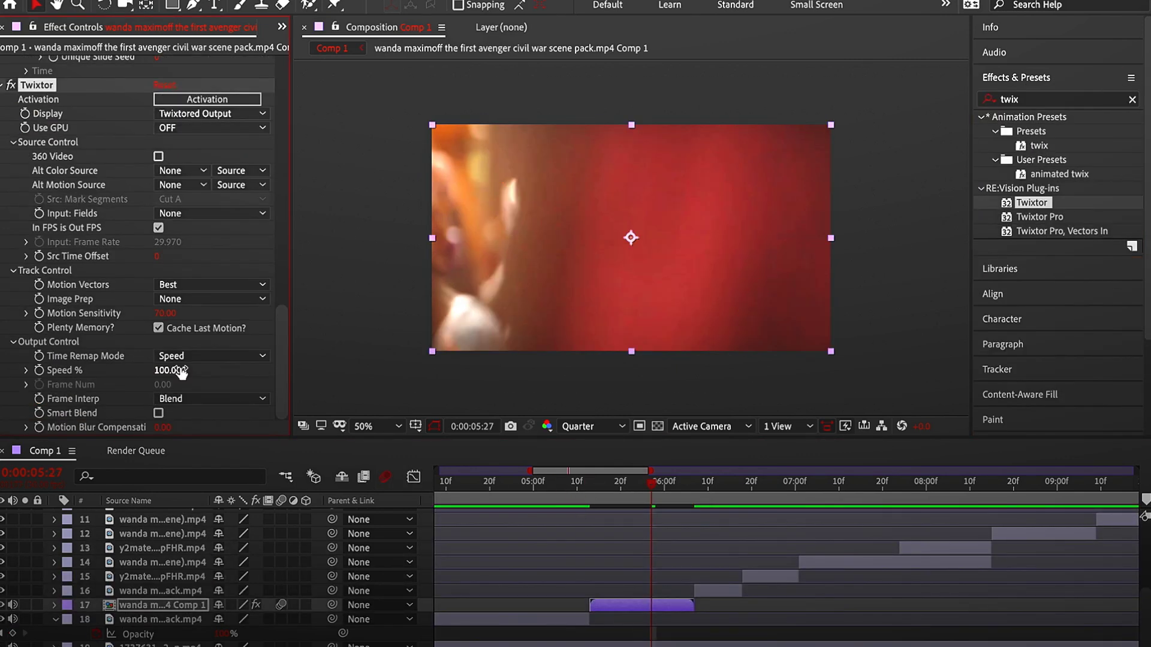
{"action": "key", "text": "space"}
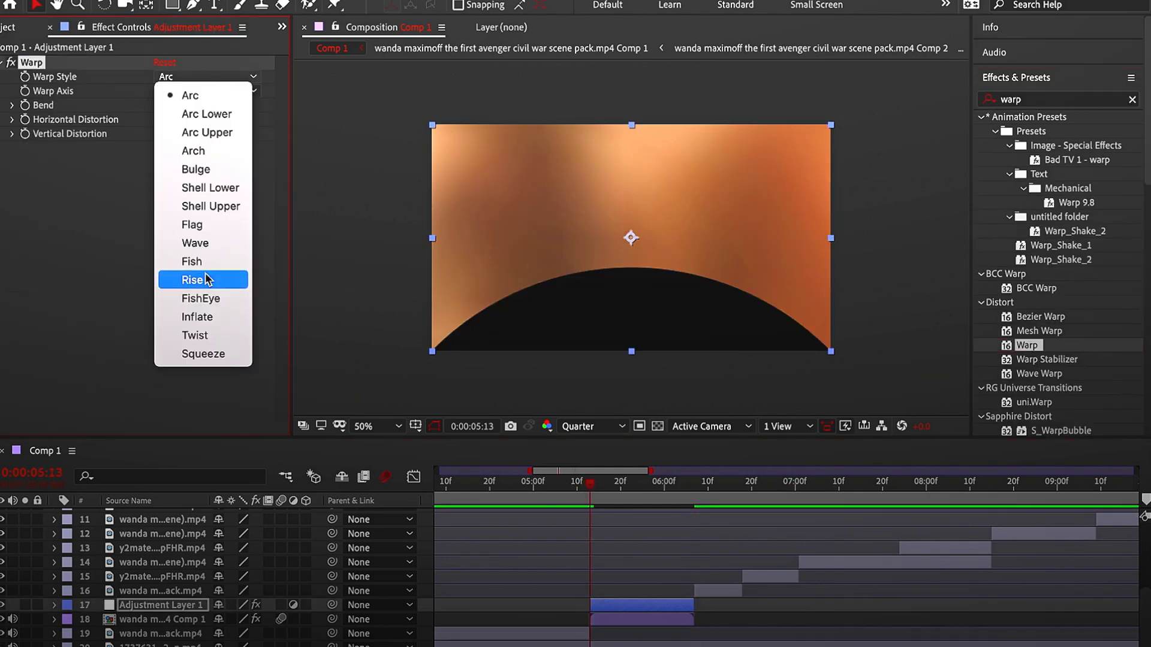
- Set the Warp style to FishEye and keyframe Bend at 0 at the cut
{"action": "left_click", "coordinate": [205, 278]}
{"action": "left_click", "coordinate": [159, 105]}
{"action": "type", "text": "0"}
{"action": "key", "text": "Return"}
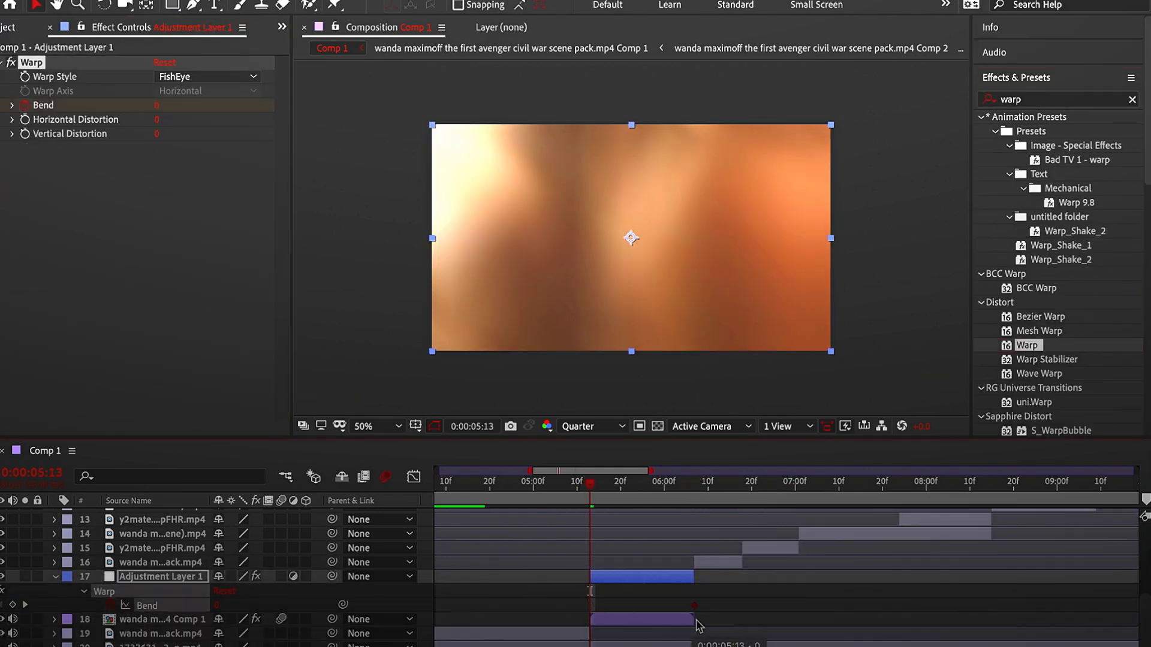
- Easy-ease the Bend keyframes and steepen their curve in the Graph Editor
{"action": "right_click", "coordinate": [694, 605]}
{"action": "left_click", "coordinate": [912, 547]}
{"action": "key", "text": "shift+F3"}
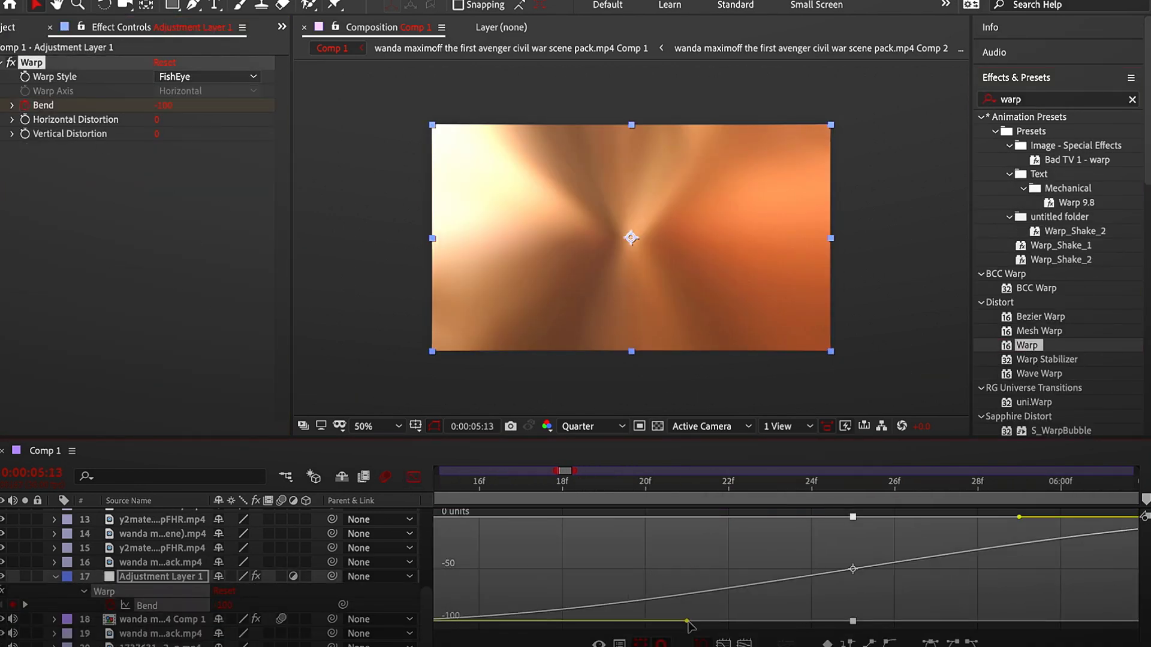
{"action": "left_click_drag", "start_coordinate": [688, 622], "coordinate": [806, 526]}
{"action": "left_click", "coordinate": [742, 483]}
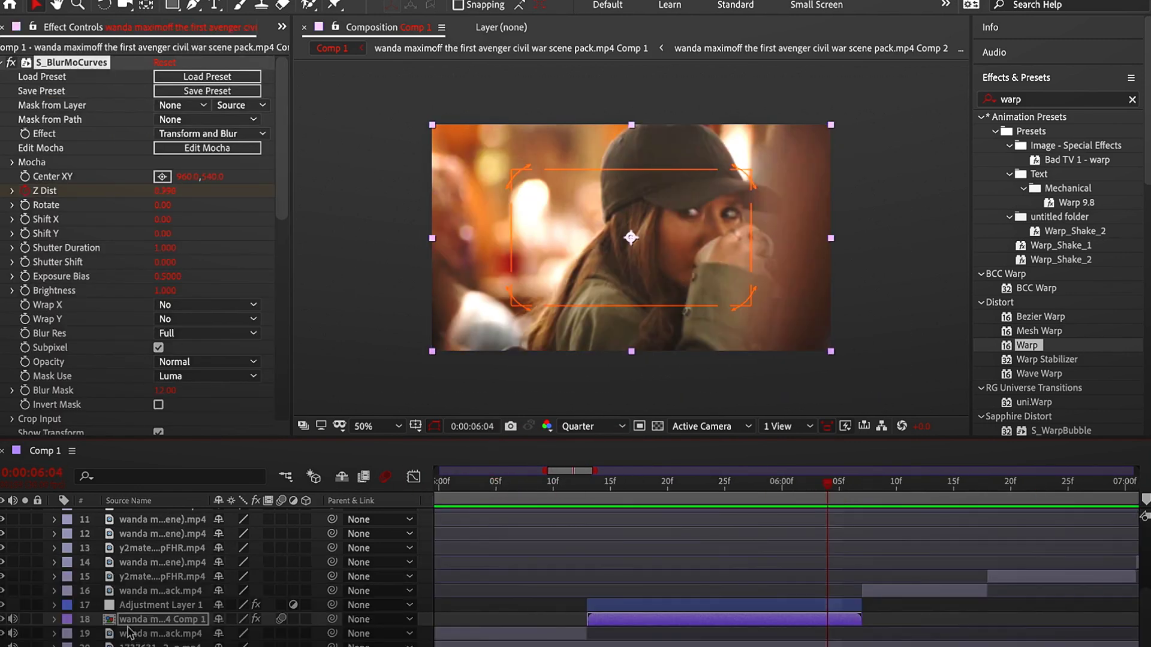
- Separate the precomp's Position into X and Y dimensions
{"action": "left_click", "coordinate": [55, 633]}
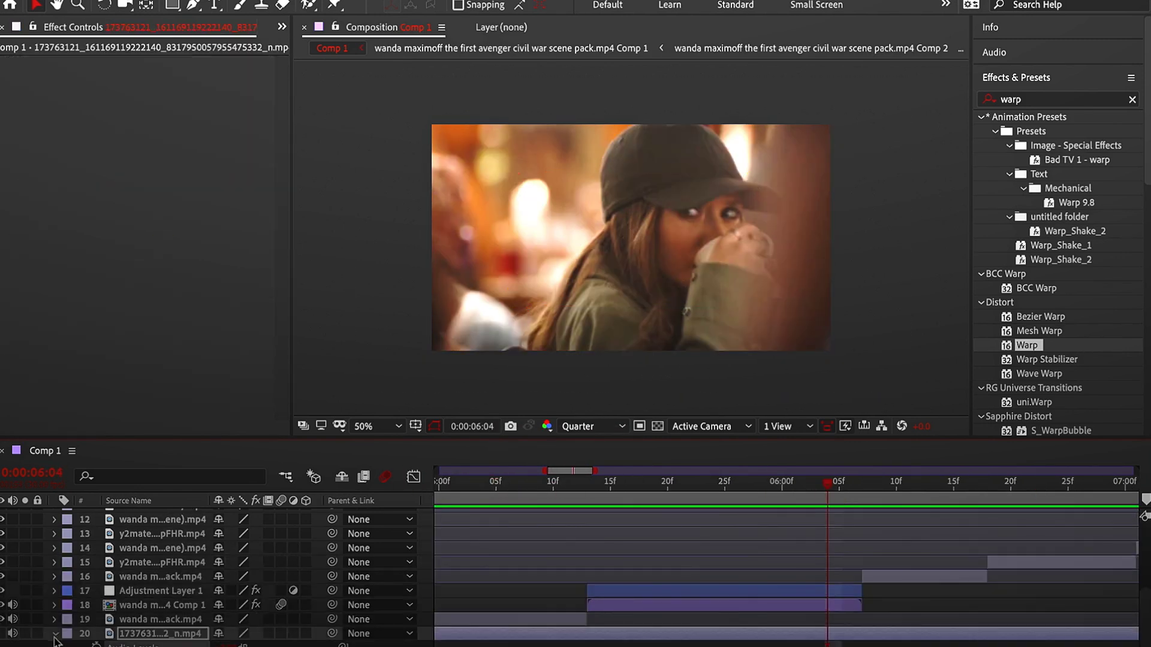
{"action": "left_click_drag", "start_coordinate": [552, 481], "coordinate": [544, 507]}
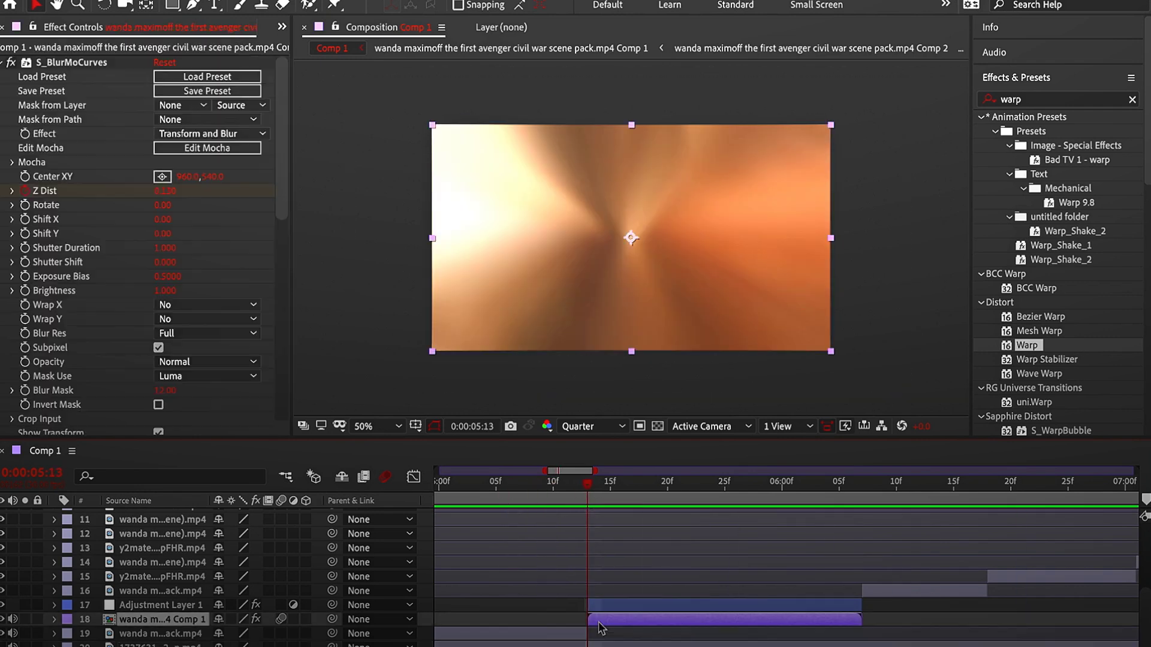
{"action": "right_click", "coordinate": [148, 634]}
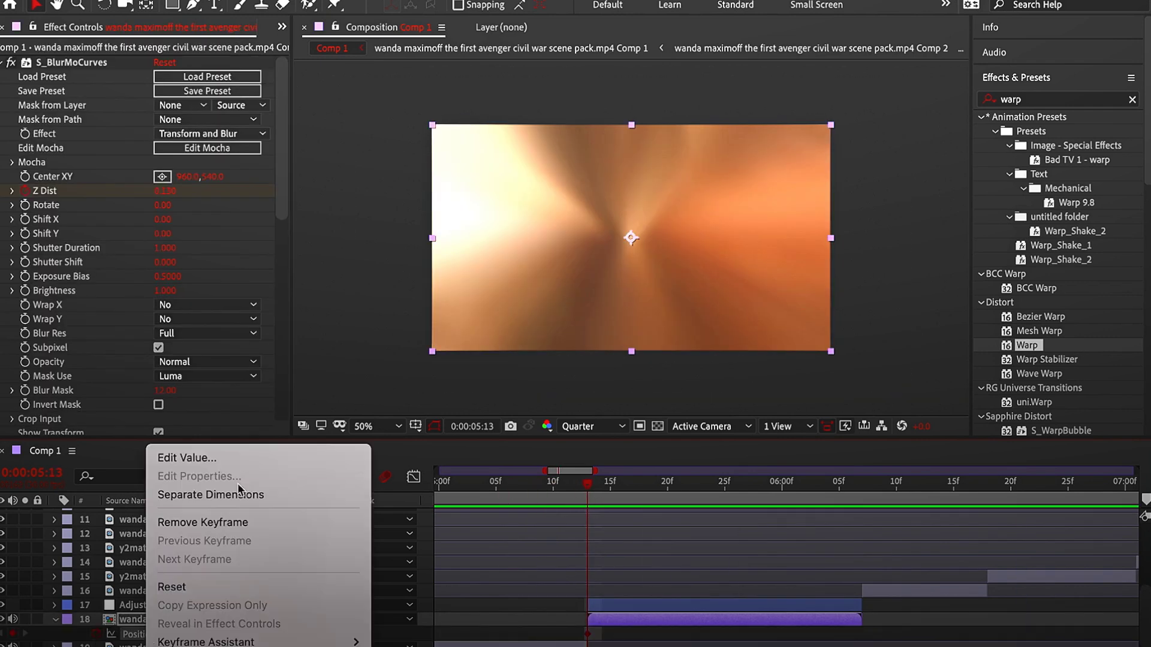
{"action": "left_click", "coordinate": [239, 493]}
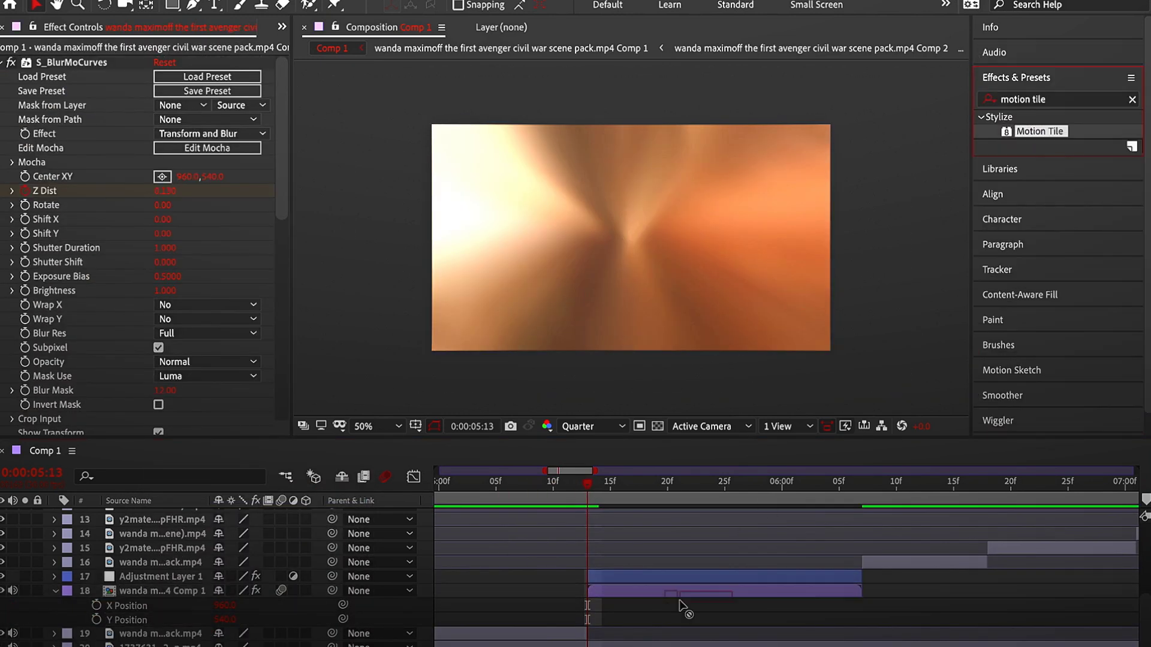
- Apply Motion Tile to the layer 18 precomp
{"action": "left_click_drag", "start_coordinate": [681, 608], "coordinate": [681, 592]}
{"action": "scroll", "coordinate": [73, 287], "scroll_direction": "down", "scroll_amount": 5}
{"action": "scroll", "coordinate": [195, 139], "scroll_direction": "up", "scroll_amount": 8}
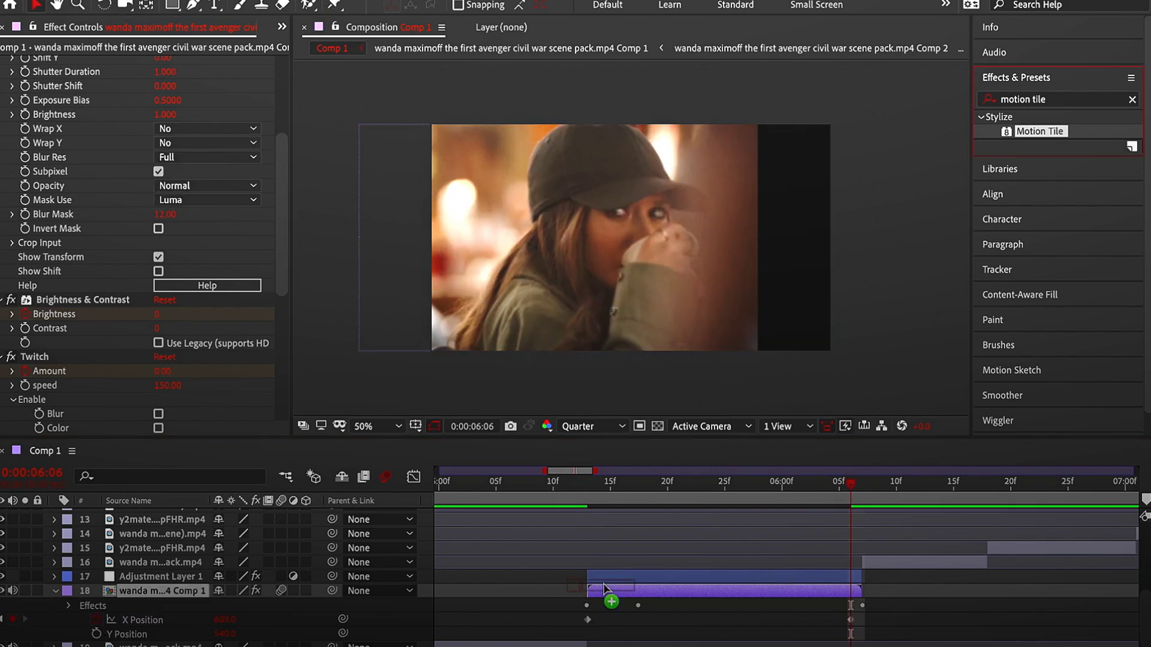
{"action": "left_click_drag", "start_coordinate": [604, 589], "coordinate": [604, 590]}
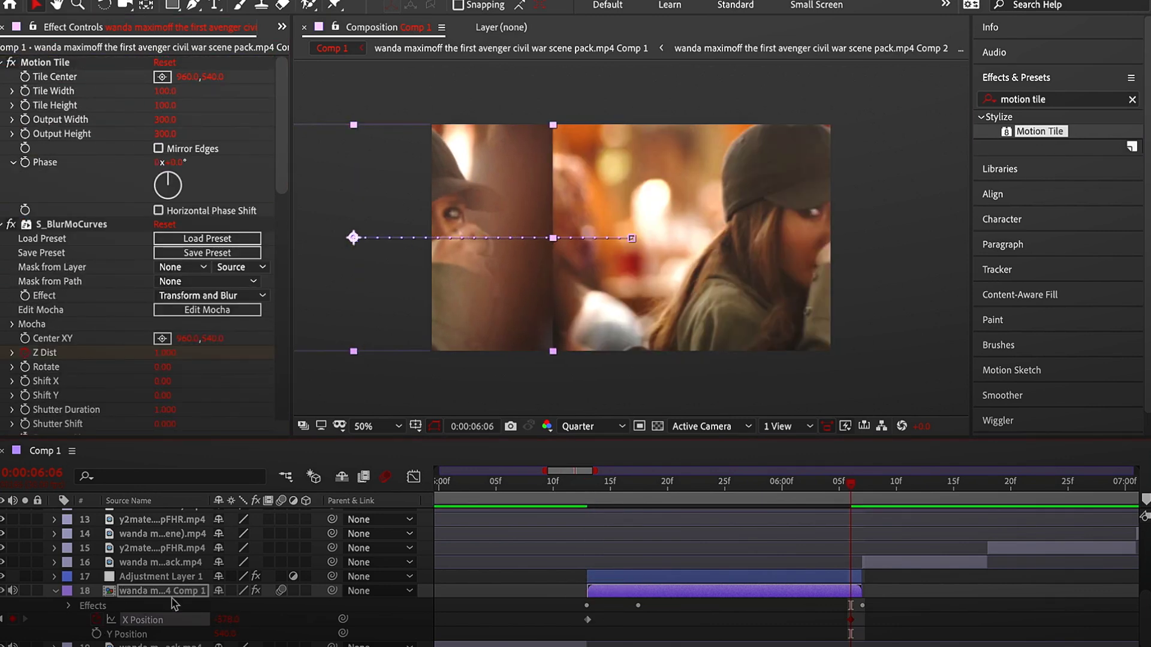
- Keyframe X Position to -1012 and ease it so the clip slides off left
{"action": "left_click_drag", "start_coordinate": [228, 619], "coordinate": [6, 627]}
{"action": "key", "text": "shift+F3"}
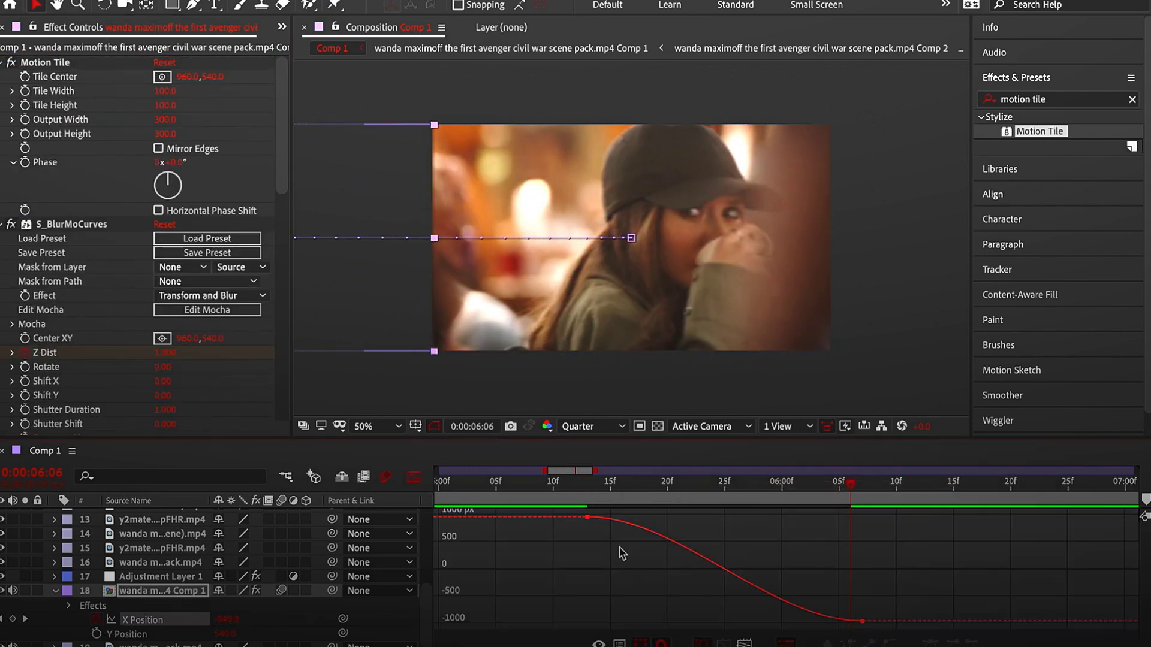
{"action": "key", "text": "shift+F3"}
{"action": "left_click", "coordinate": [541, 490]}
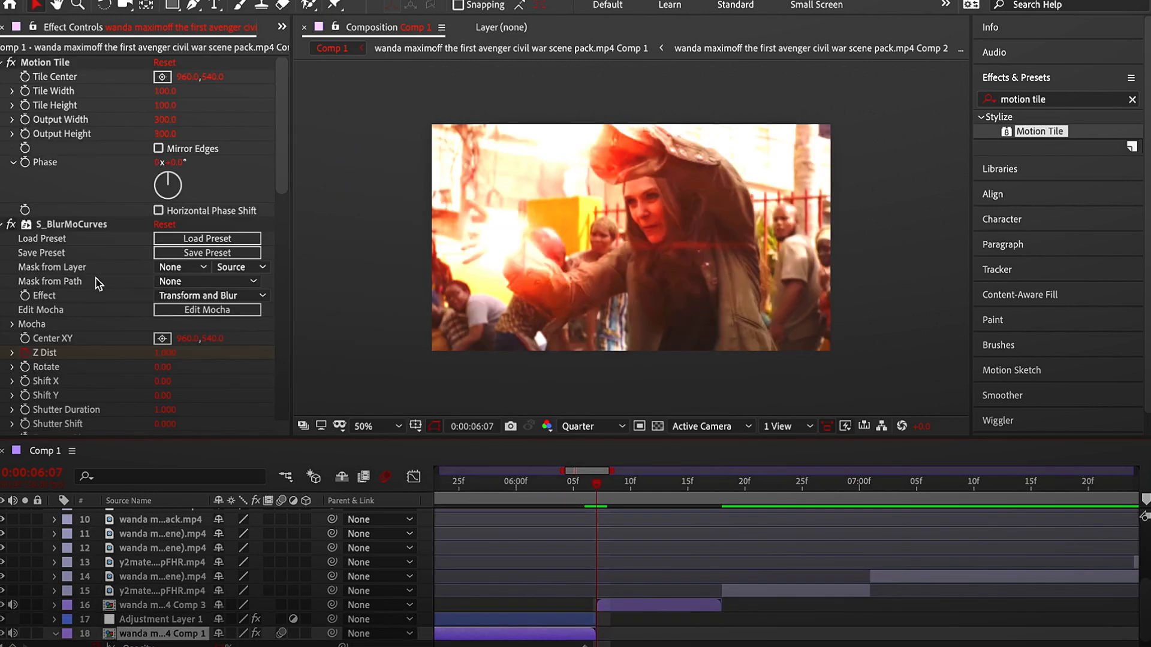
- Keyframe layer 16's X Position from 2659 to 960 and ease it in the Graph Editor
{"action": "double_click", "coordinate": [162, 590]}
{"action": "left_click", "coordinate": [95, 451]}
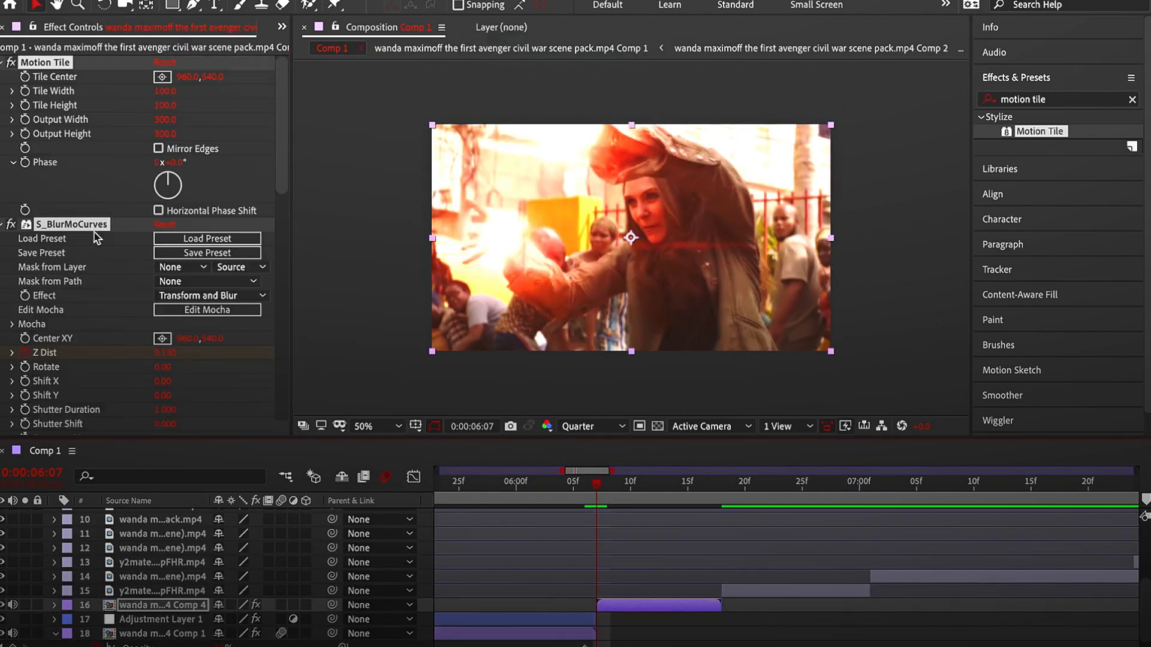
{"action": "left_click", "coordinate": [537, 494]}
{"action": "key", "text": "i"}
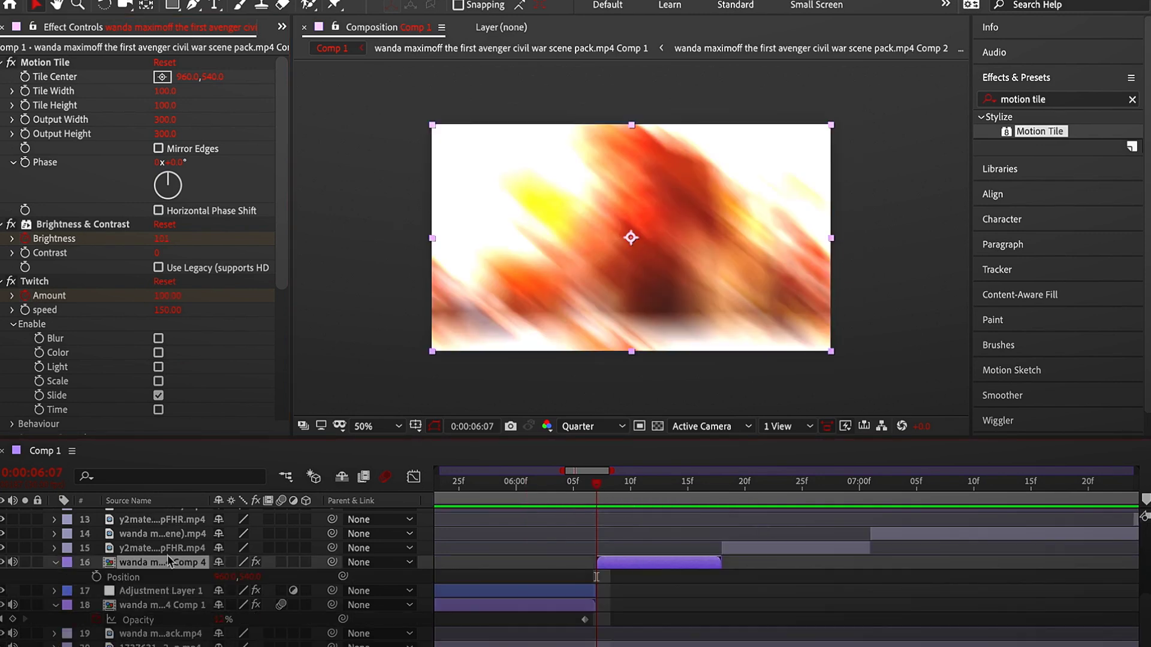
{"action": "key", "text": "p"}
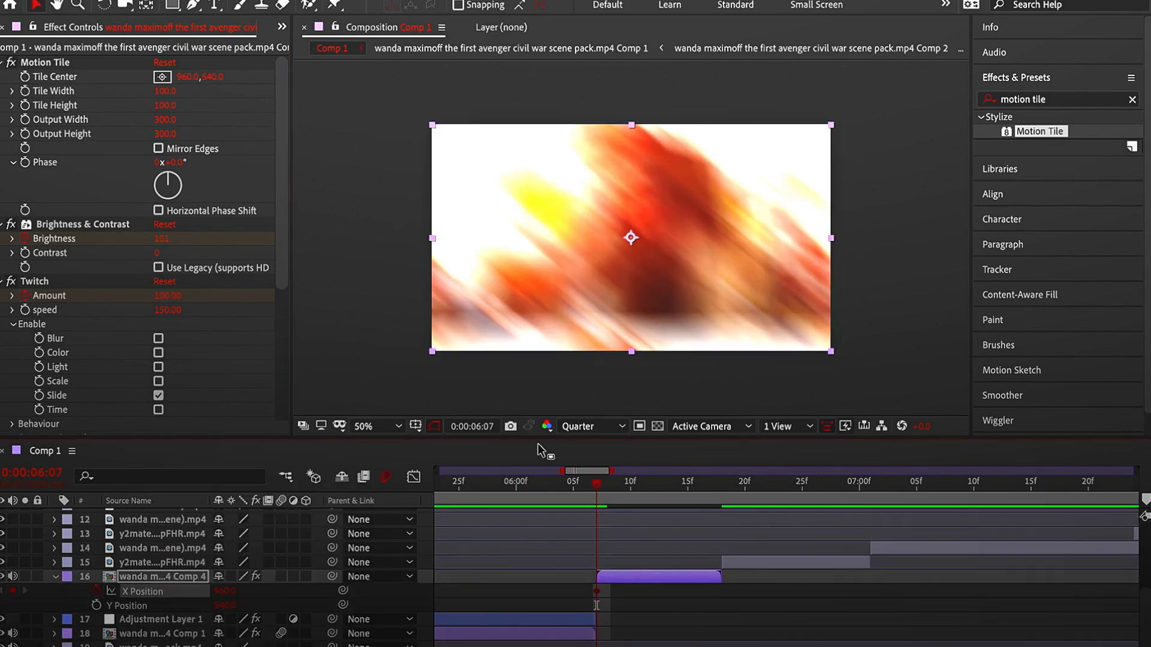
{"action": "right_click", "coordinate": [721, 591]}
{"action": "key", "text": "Escape"}
{"action": "key", "text": "shift+F3"}
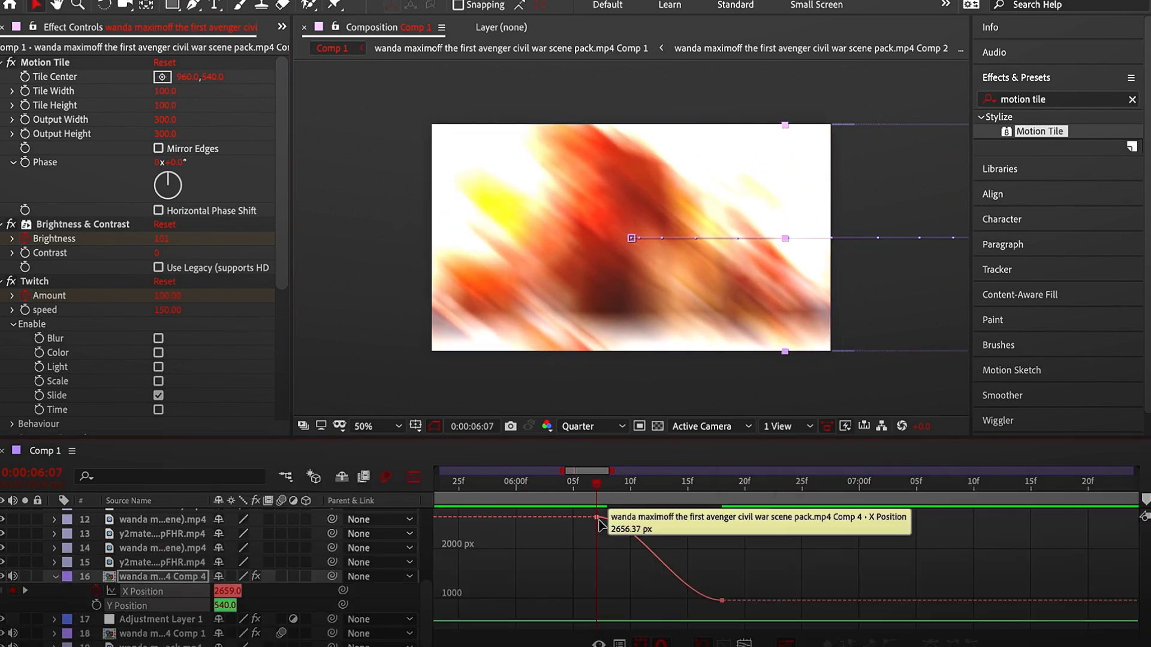
{"action": "key", "text": "shift+F3"}
- Select both Y Position keyframes in the Graph Editor around 0:00:05:29
{"action": "left_click", "coordinate": [506, 491]}
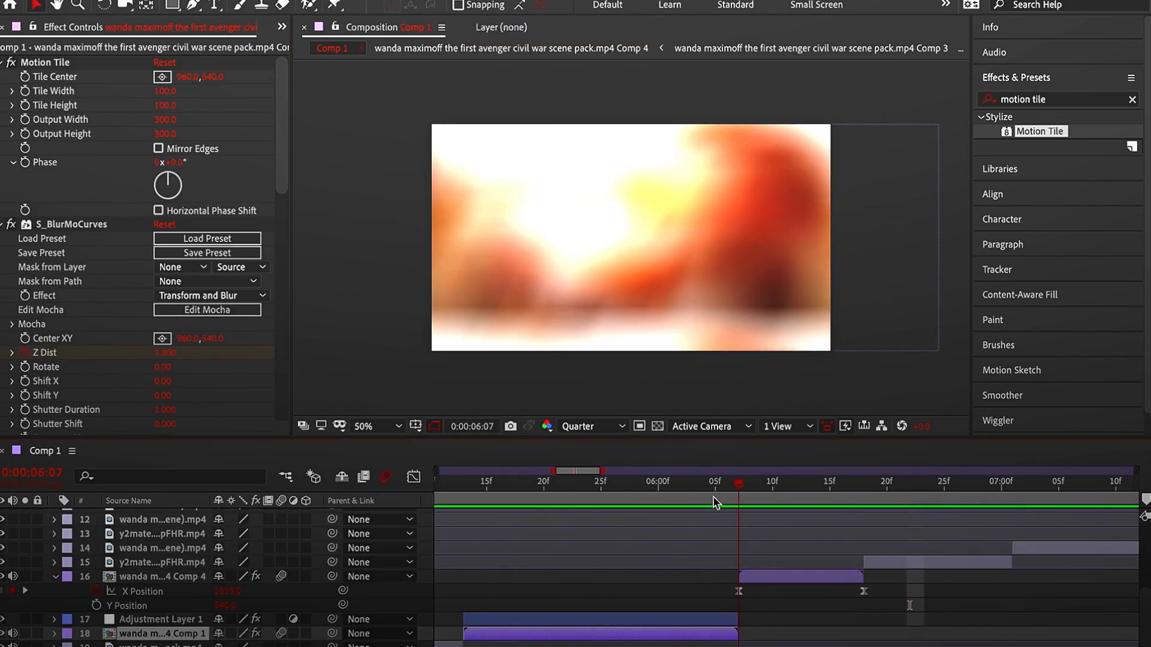
{"action": "left_click", "coordinate": [766, 578]}
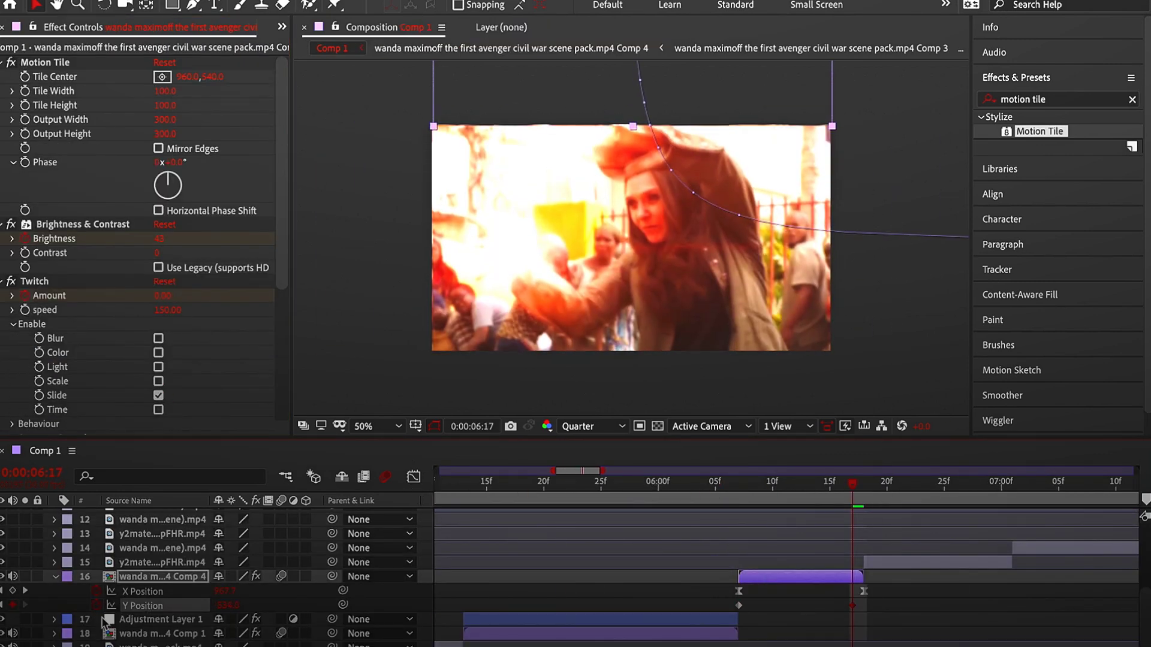
{"action": "key", "text": "shift+F3"}
{"action": "double_click", "coordinate": [862, 523]}
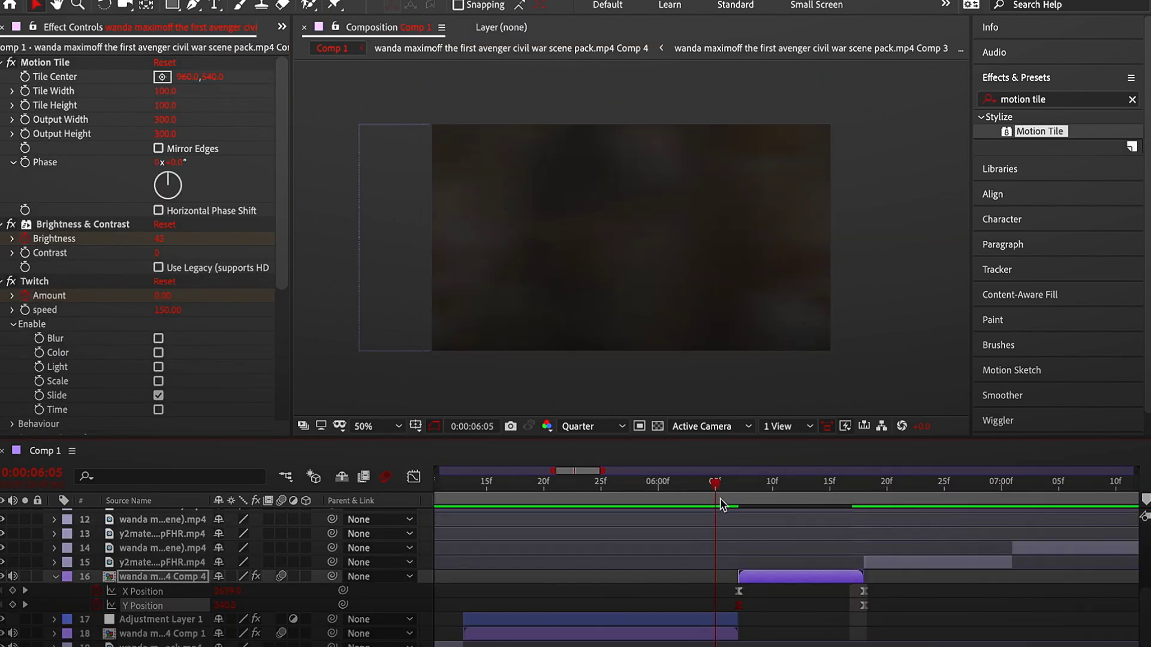
{"action": "key", "text": "shift+F3"}
{"action": "key", "text": "u"}
{"action": "left_click", "coordinate": [661, 504]}
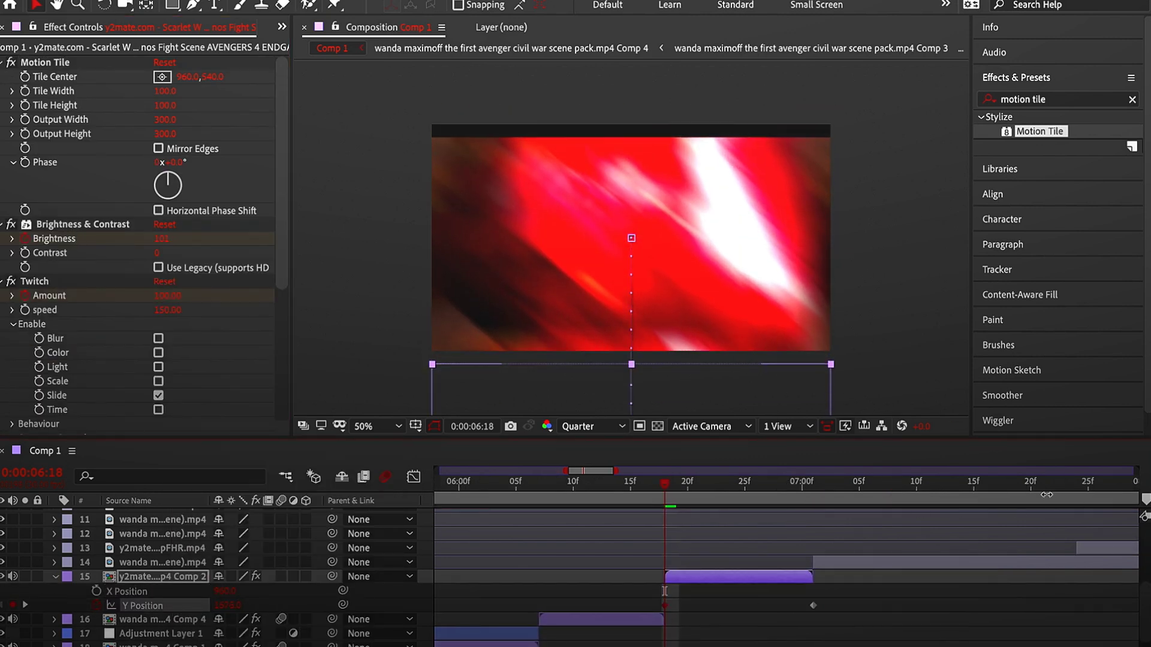
- Easy-ease the Y Position keyframes with F9 and enable motion blur on the sliding clip
{"action": "right_click", "coordinate": [813, 606]}
{"action": "key", "text": "F9"}
{"action": "key", "text": "shift+F3"}
{"action": "key", "text": "shift+F3"}
{"action": "key", "text": "Page_Up"}
{"action": "key", "text": "Page_Up"}
{"action": "left_click", "coordinate": [281, 576]}
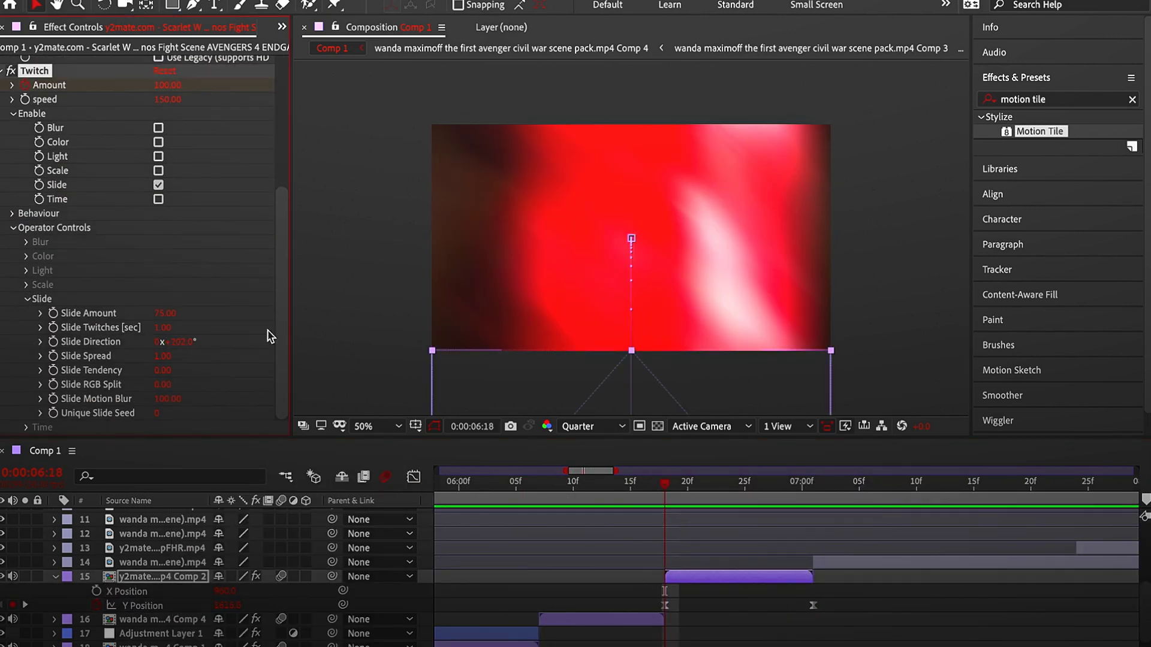
- Add a Null Object and parent the sliding Comp 2 clip to Null 1
{"action": "left_click", "coordinate": [480, 61]}
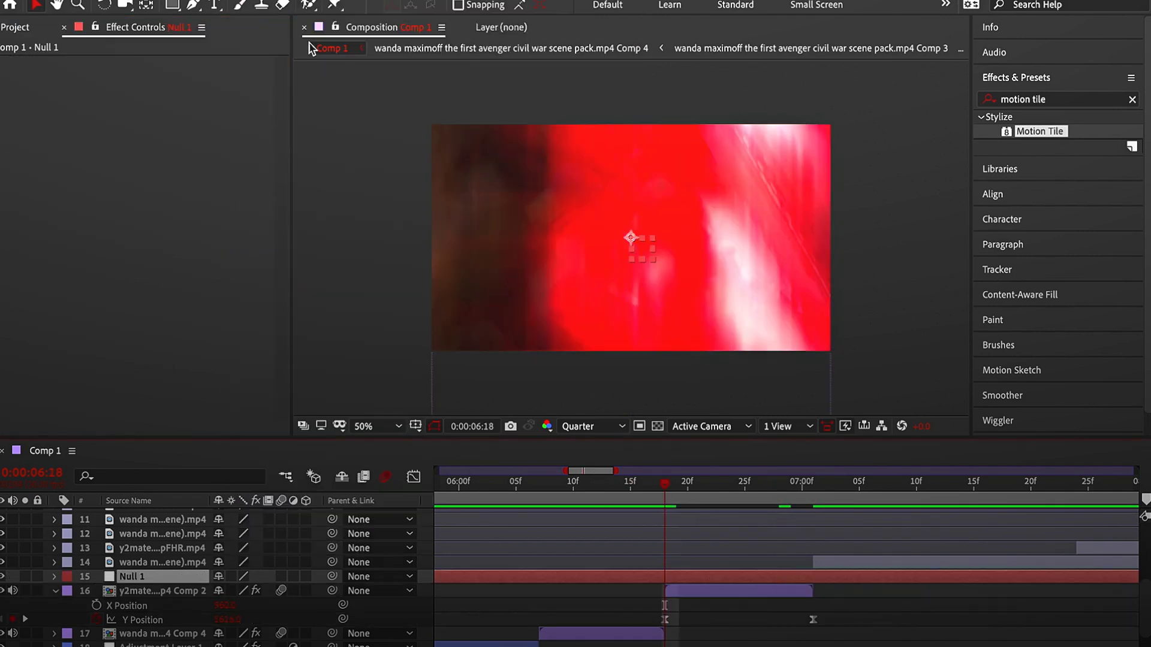
{"action": "left_click", "coordinate": [813, 482]}
{"action": "key", "text": "ctrl+alt+shift+y"}
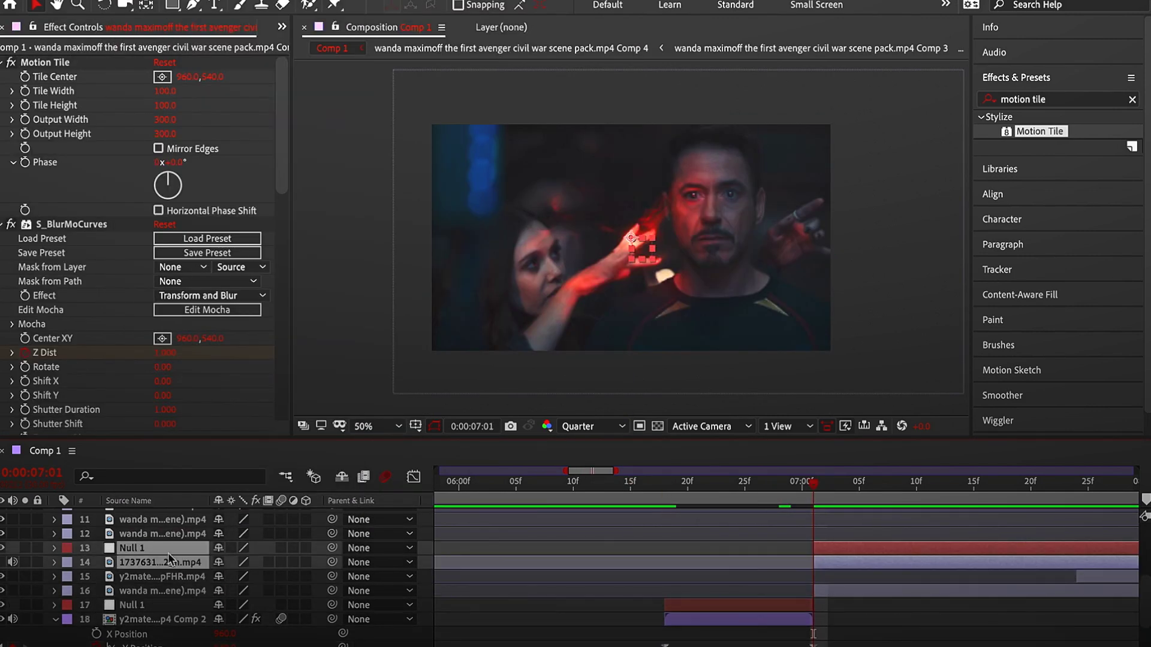
{"action": "left_click", "coordinate": [142, 586]}
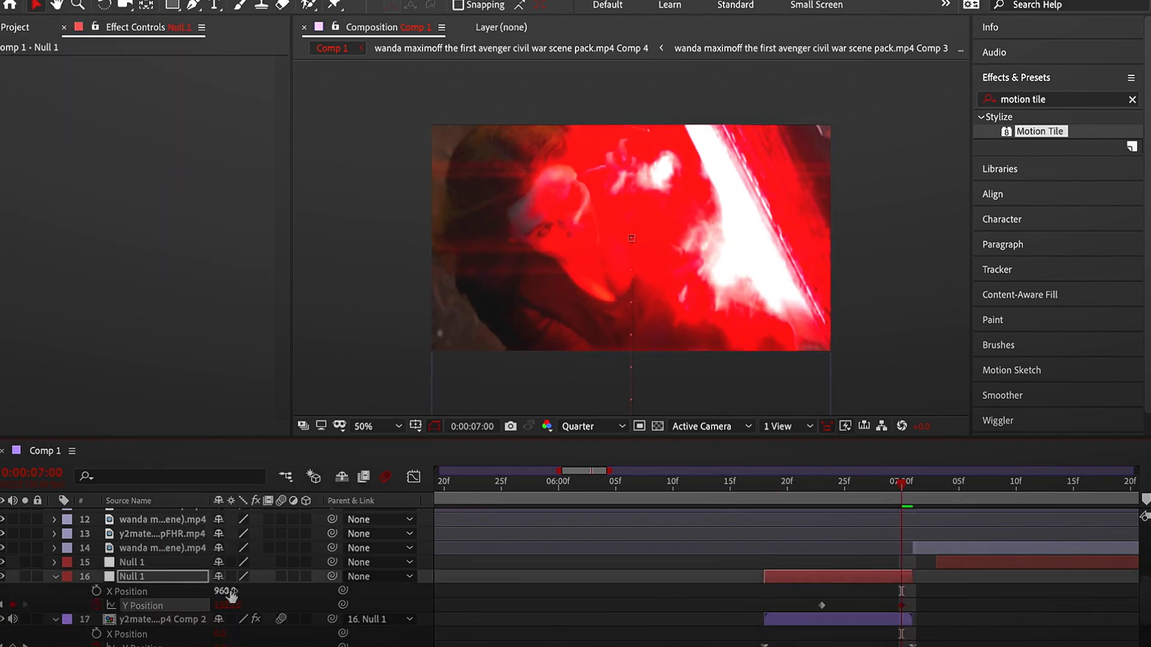
{"action": "key", "text": "shift+F3"}
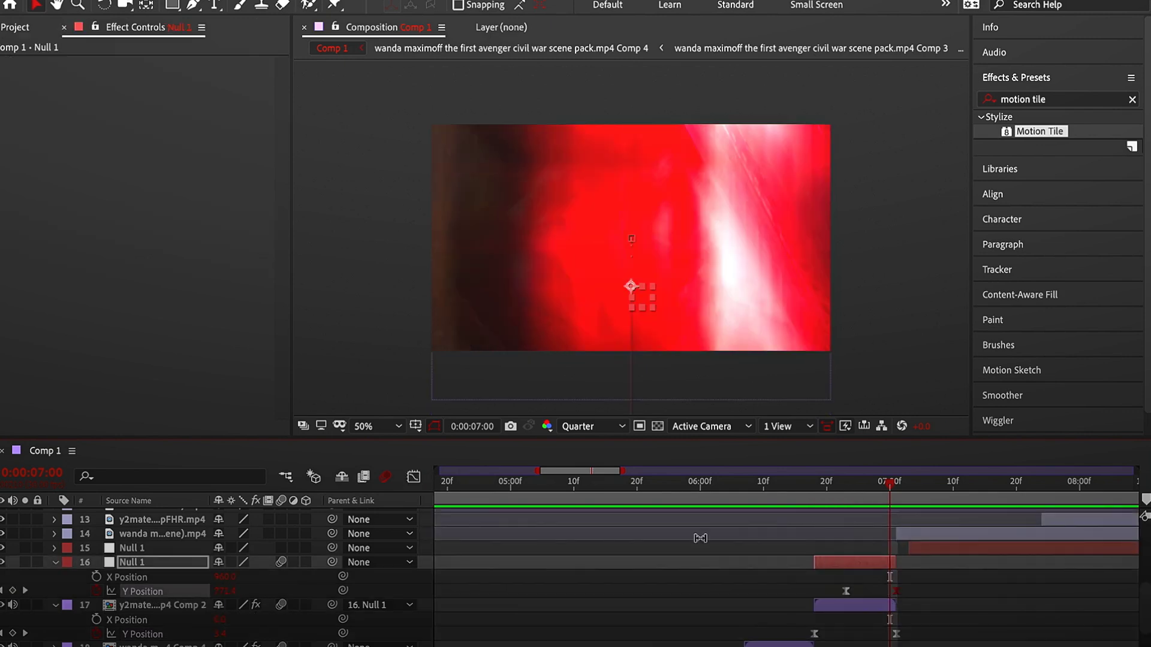
{"action": "left_click", "coordinate": [62, 607]}
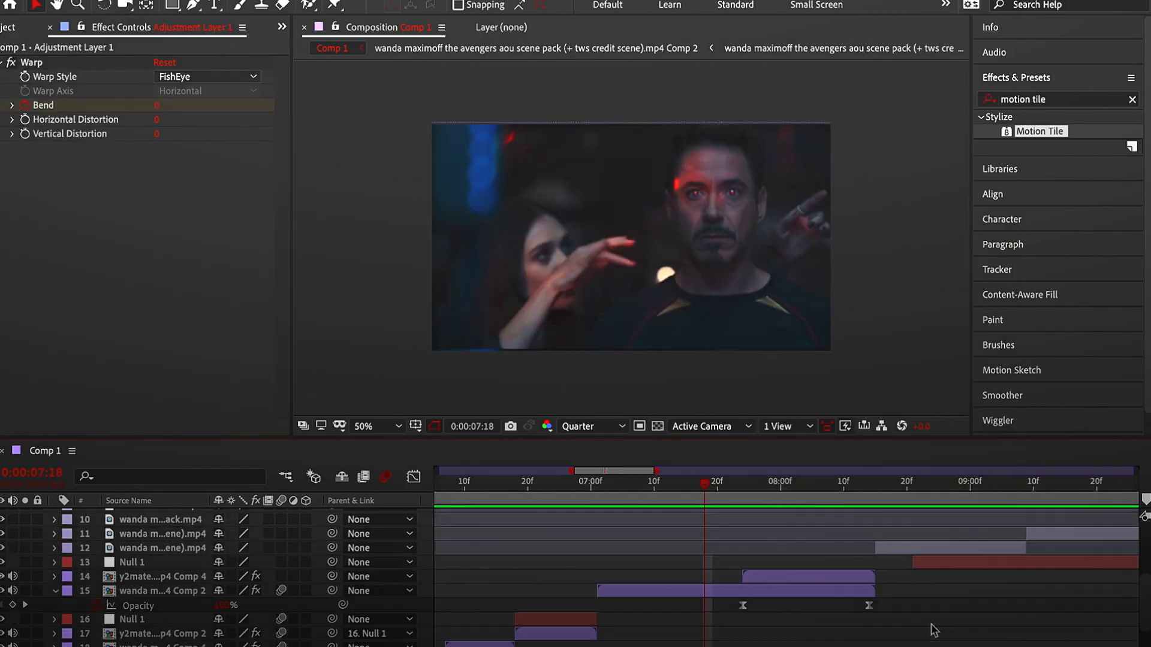
- Apply the zoom in 1 preset to layer 13, ramping Scale toward 500% at the cut
{"action": "left_click", "coordinate": [627, 483]}
{"action": "key", "text": "shift+F3"}
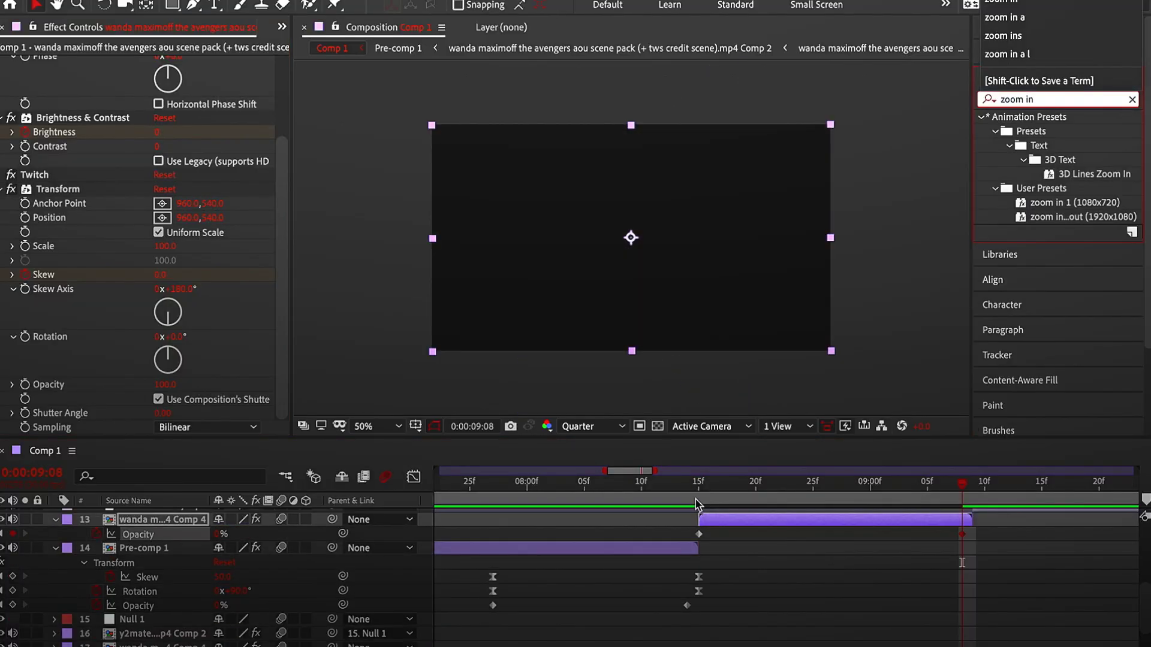
{"action": "left_click_drag", "start_coordinate": [1075, 202], "coordinate": [726, 539]}
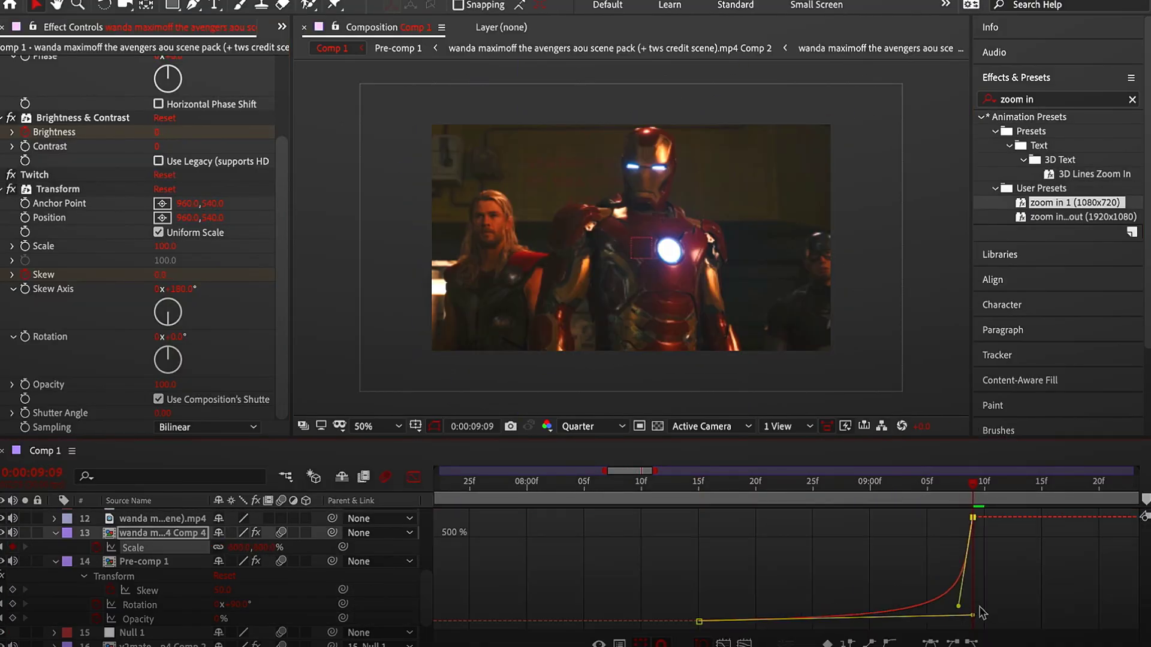
{"action": "key", "text": "shift+F3"}
{"action": "left_click", "coordinate": [664, 501]}
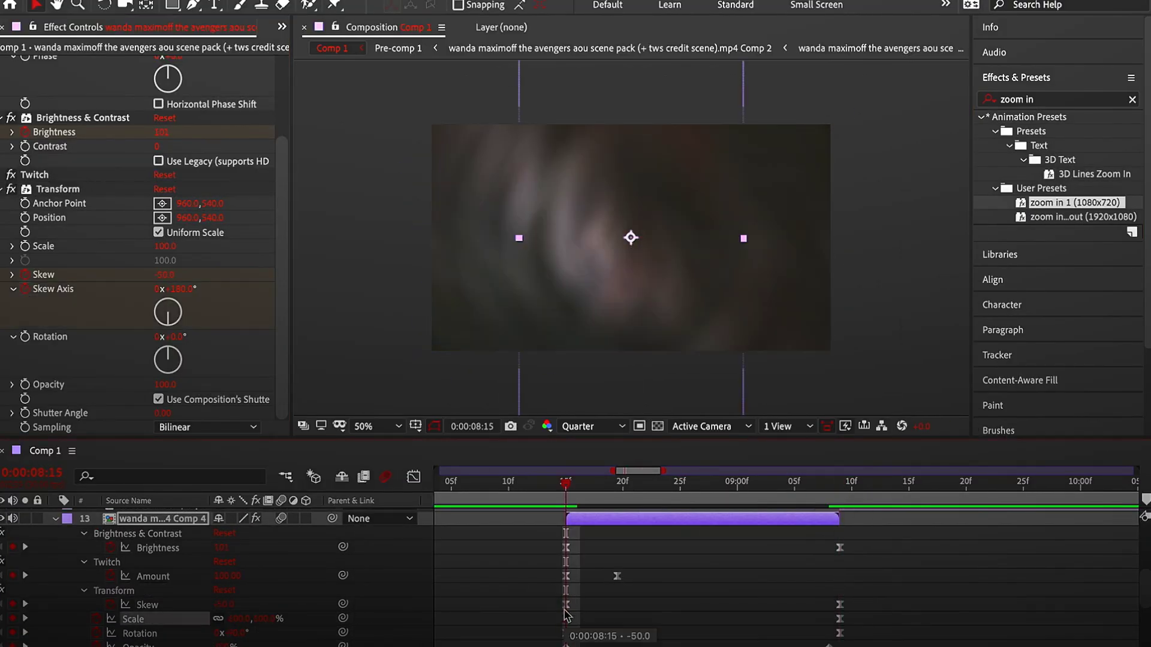
{"action": "key", "text": "u"}
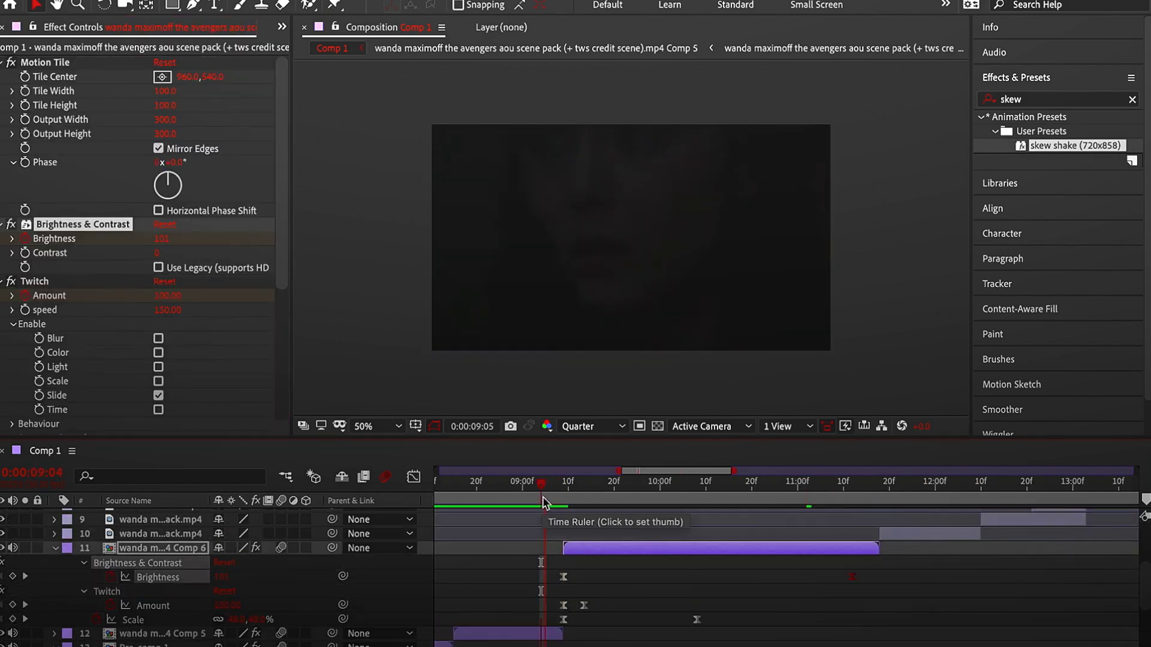
- Scrub through the Comp 5 transition to preview it, then return to 10:24
{"action": "left_click_drag", "start_coordinate": [543, 503], "coordinate": [671, 494]}
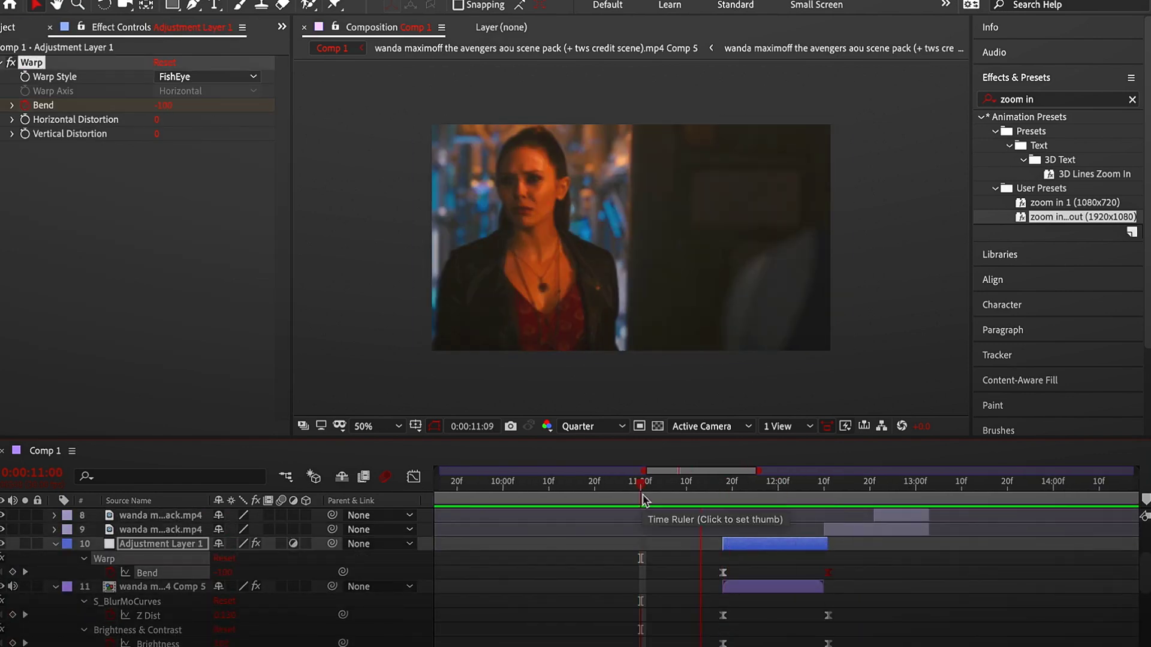
{"action": "left_click", "coordinate": [612, 488]}
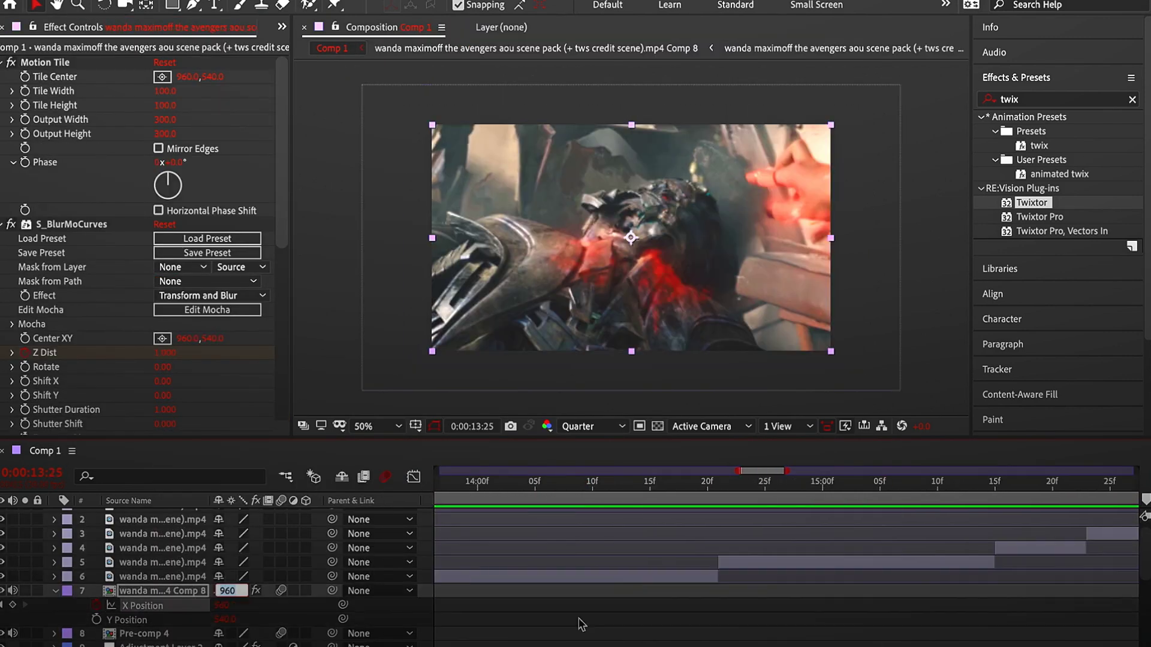
- Select Comp 10's X Position keyframes and ease them
{"action": "left_click_drag", "start_coordinate": [733, 623], "coordinate": [728, 622]}
{"action": "key", "text": "shift+F3"}
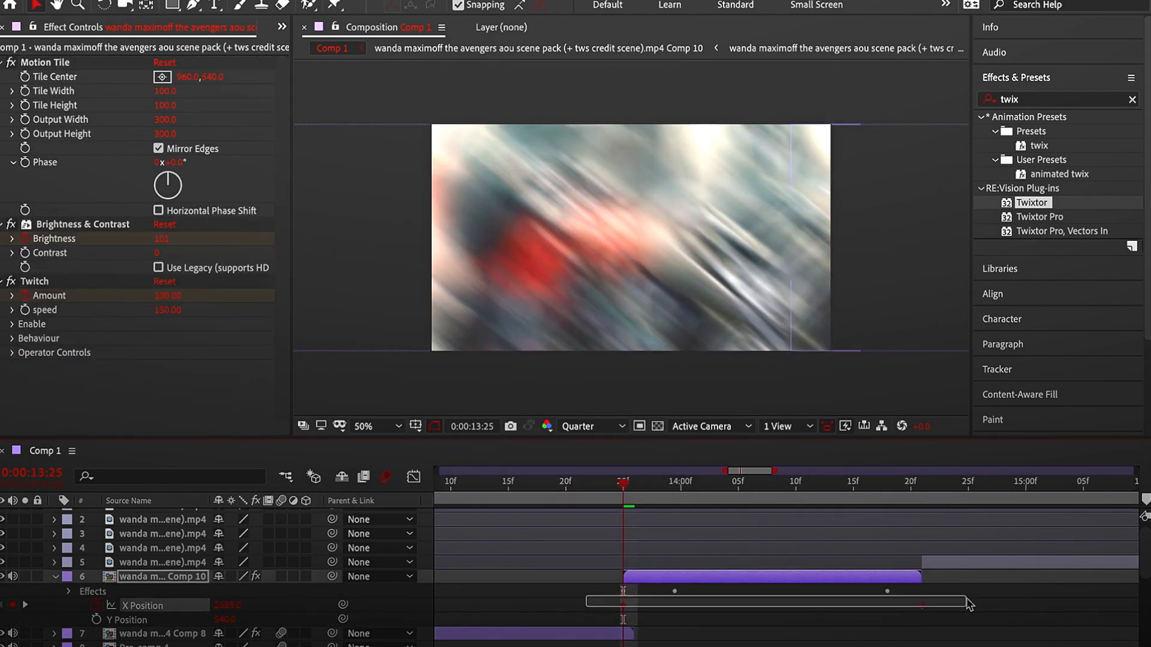
{"action": "left_click_drag", "start_coordinate": [968, 604], "coordinate": [967, 604]}
{"action": "key", "text": "shift+F3"}
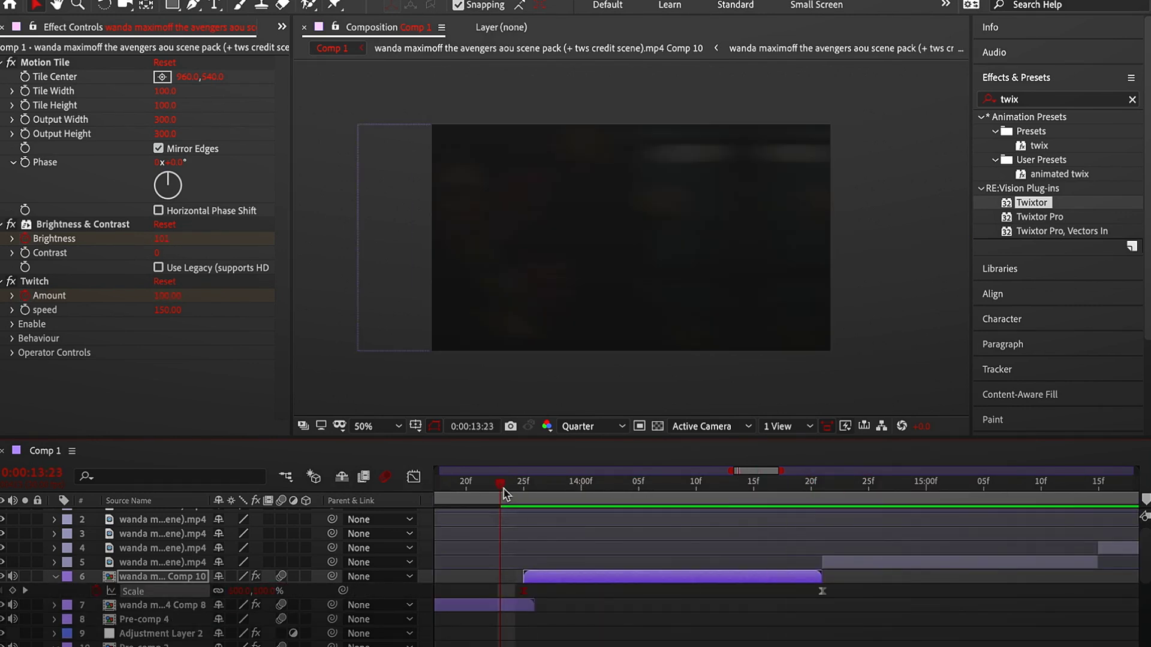
- Precompose the next clip and add a Null 3 layer for the Comp 12 clip
{"action": "key", "text": "ctrl+shift+c"}
{"action": "key", "text": "Return"}
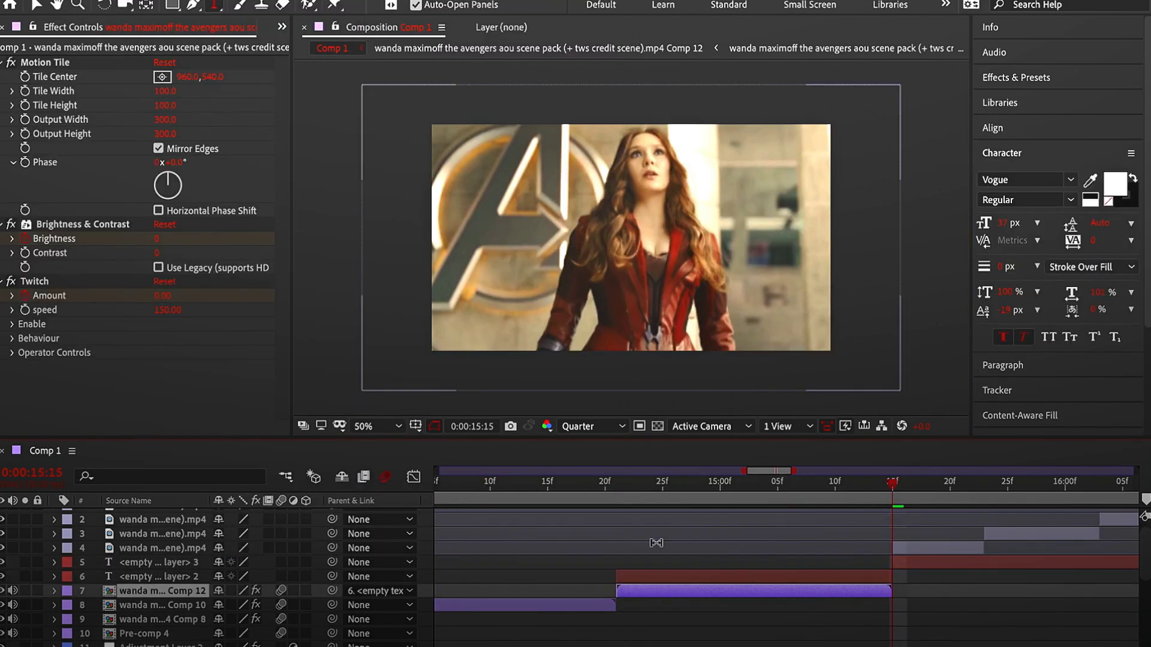
{"action": "left_click", "coordinate": [1035, 100]}
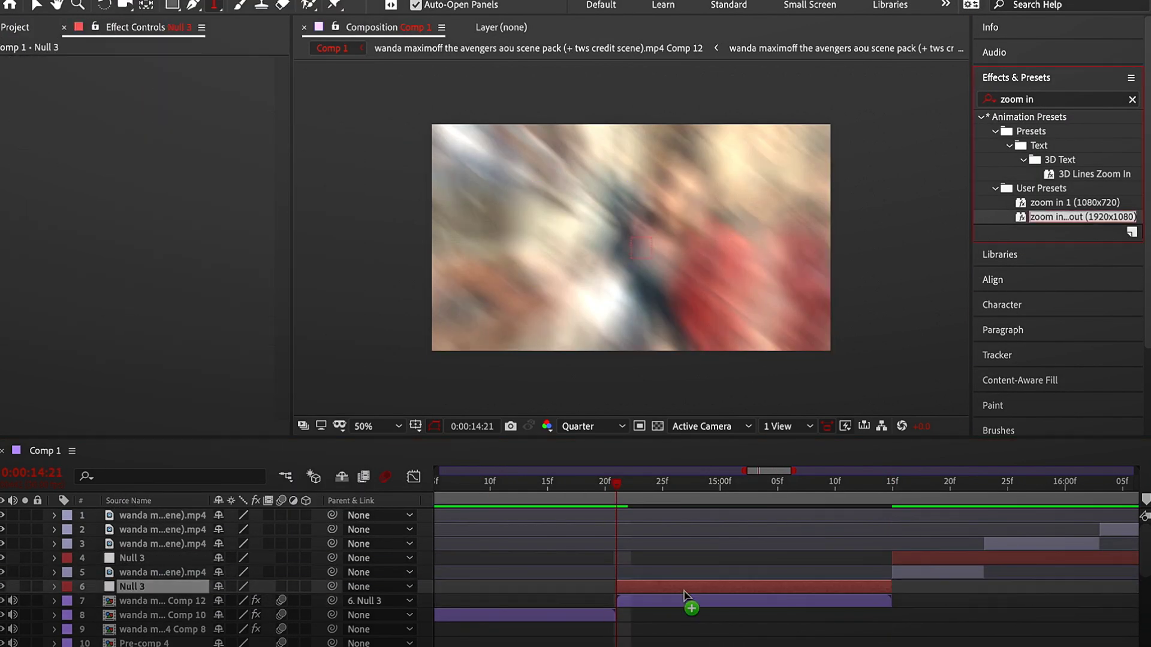
- Apply the zoom in…out preset to Comp 12 and the spin right 2 preset to Null 3
{"action": "left_click_drag", "start_coordinate": [684, 596], "coordinate": [684, 596]}
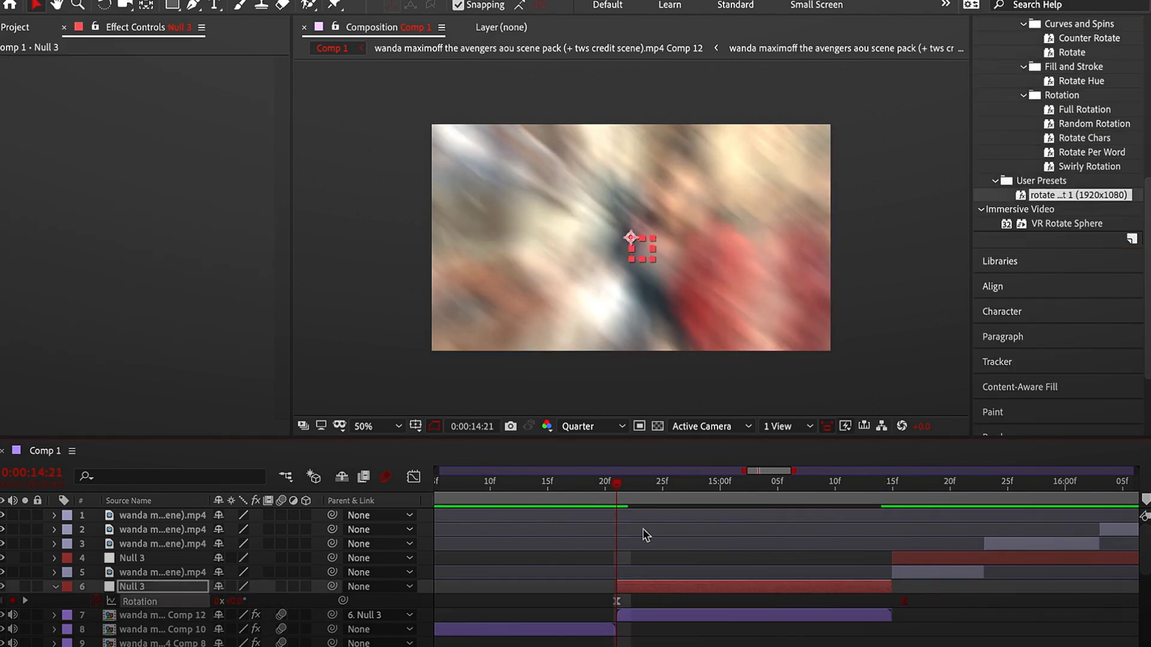
{"action": "left_click", "coordinate": [546, 500]}
{"action": "left_click", "coordinate": [668, 587]}
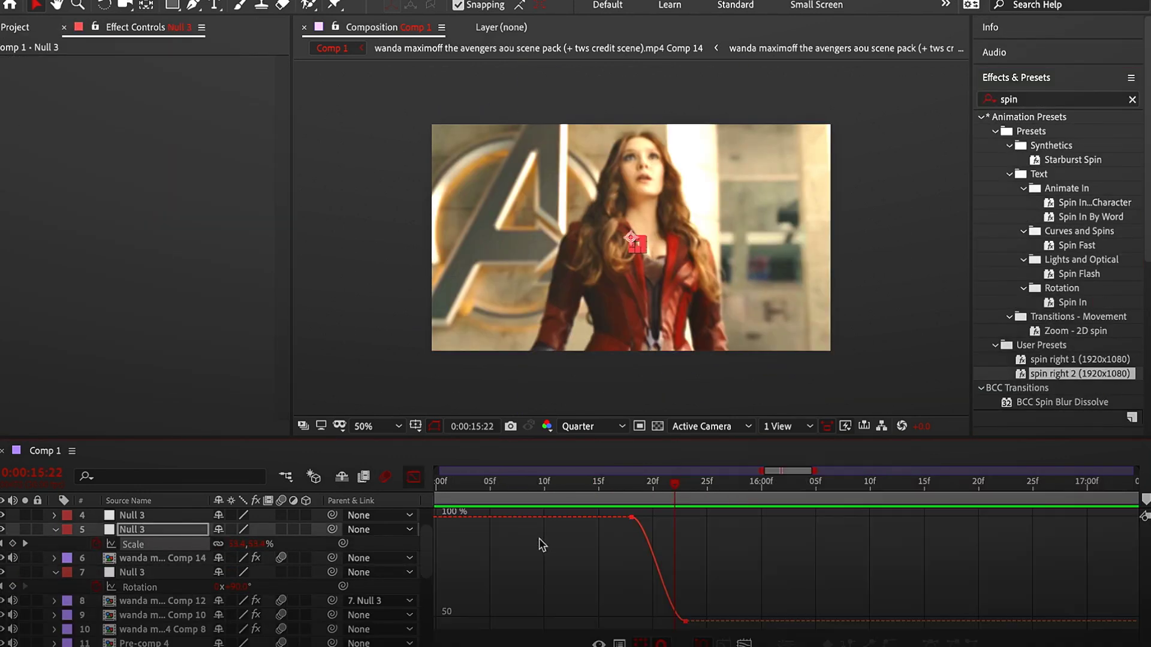
- Set the Scale keyframe to 50% and ease the Scale curve in the Graph Editor
{"action": "left_click", "coordinate": [413, 478]}
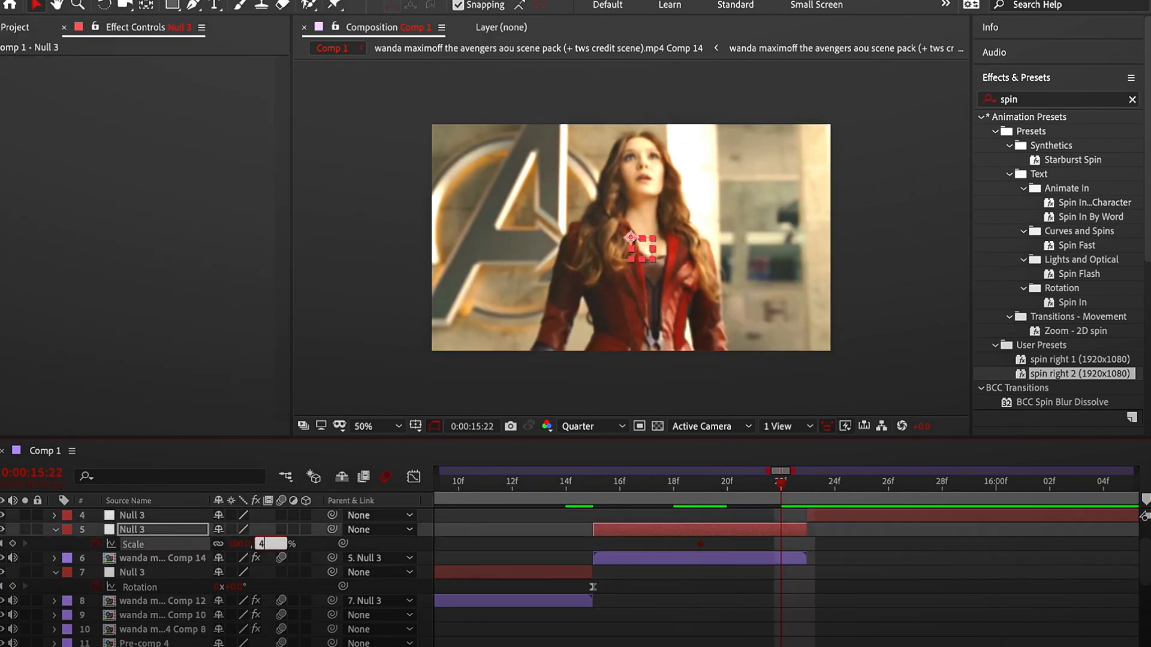
{"action": "right_click", "coordinate": [807, 544]}
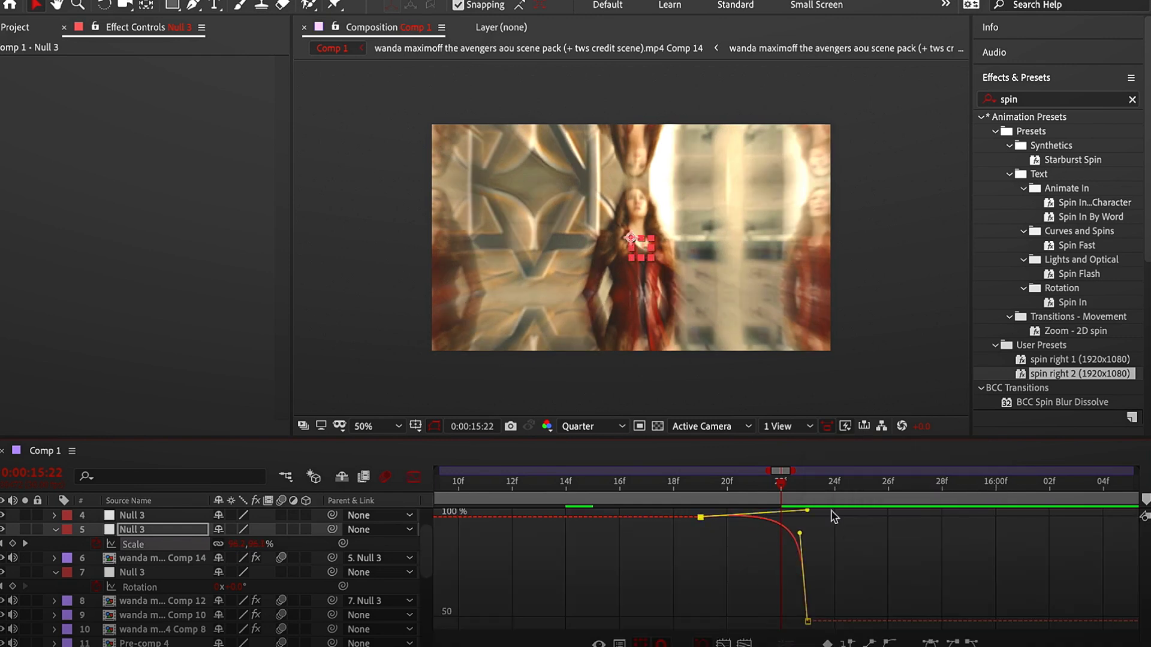
{"action": "left_click", "coordinate": [414, 477]}
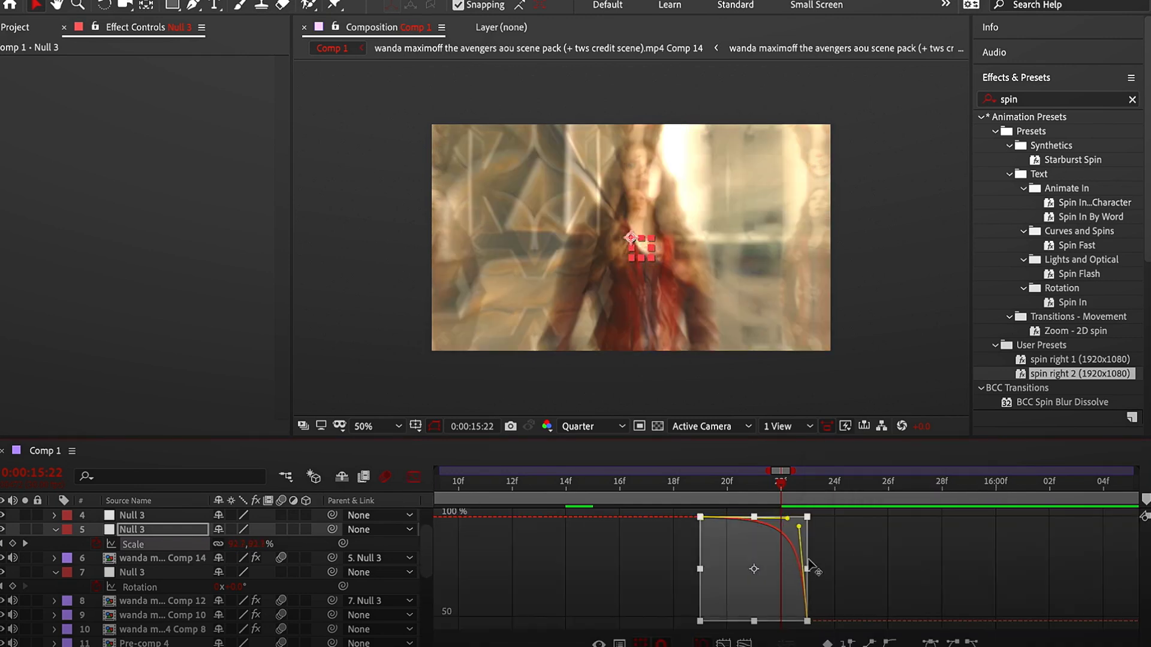